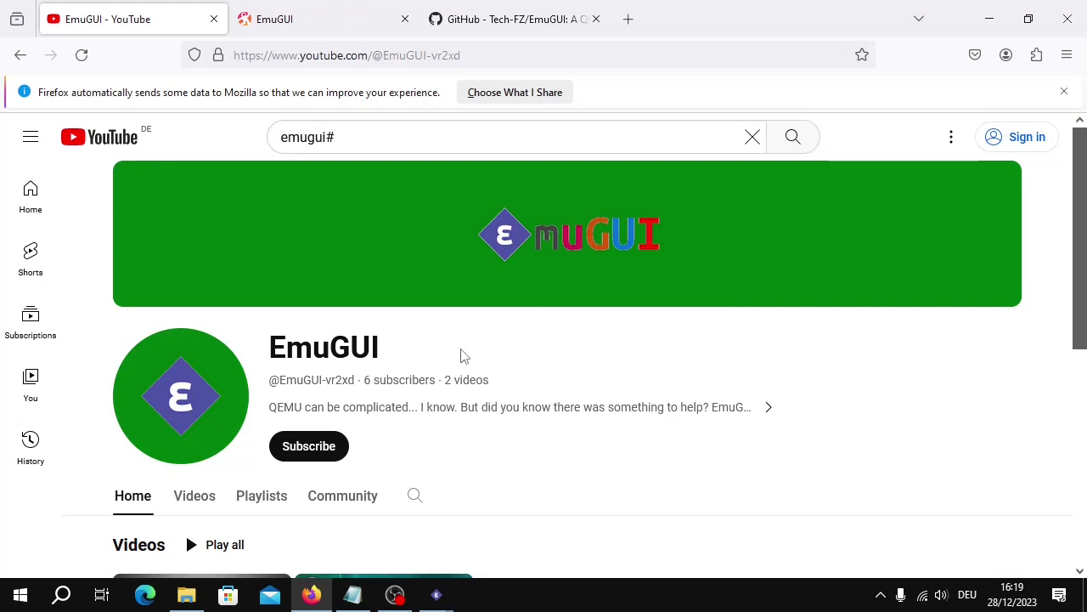
- Look over the EmuGUI channel page and its videos on YouTube, and the matching EmuGUI channel on Odysee
scroll(471, 181, "down", 2)
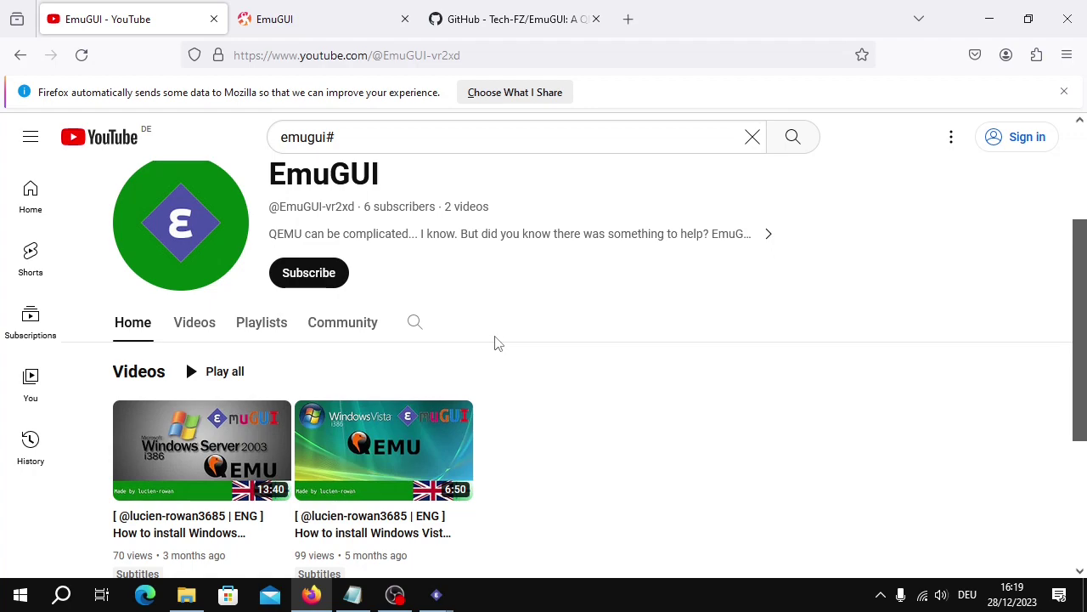
scroll(560, 434, "down", 1)
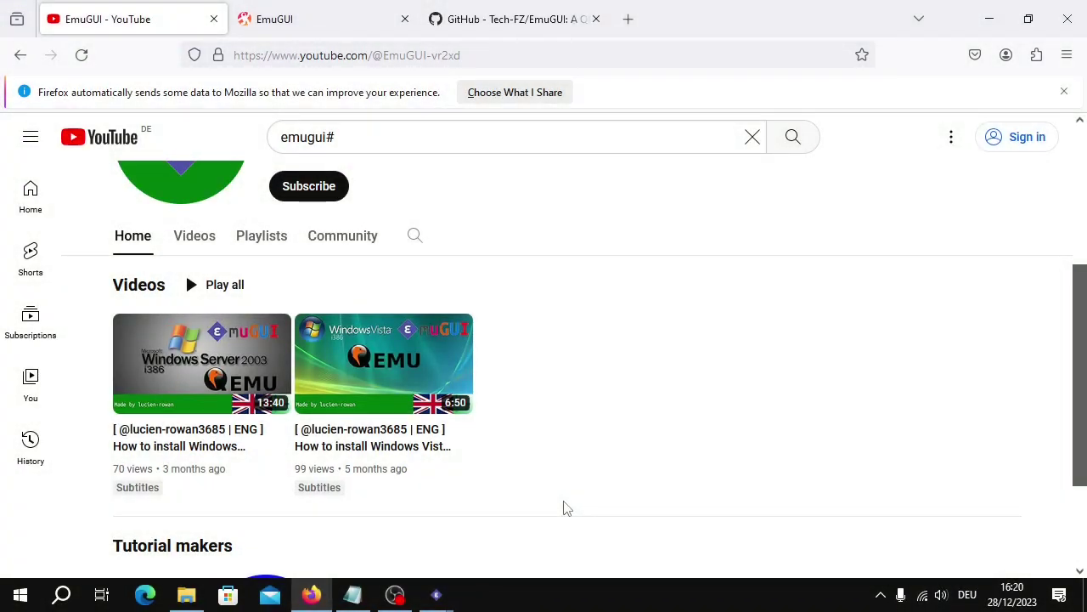
scroll(573, 340, "up", 5)
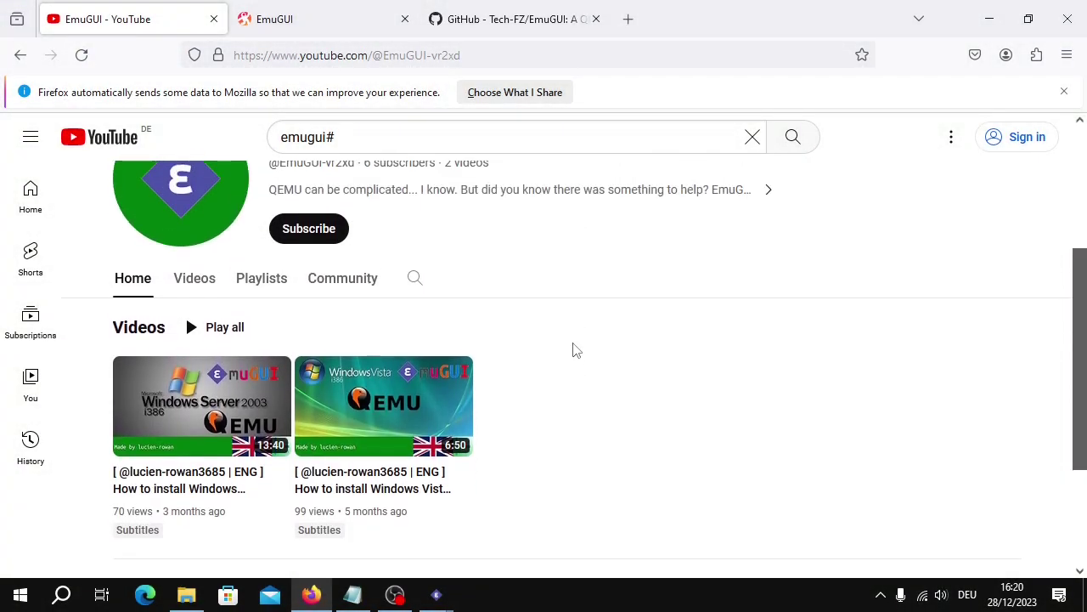
scroll(479, 424, "down", 2)
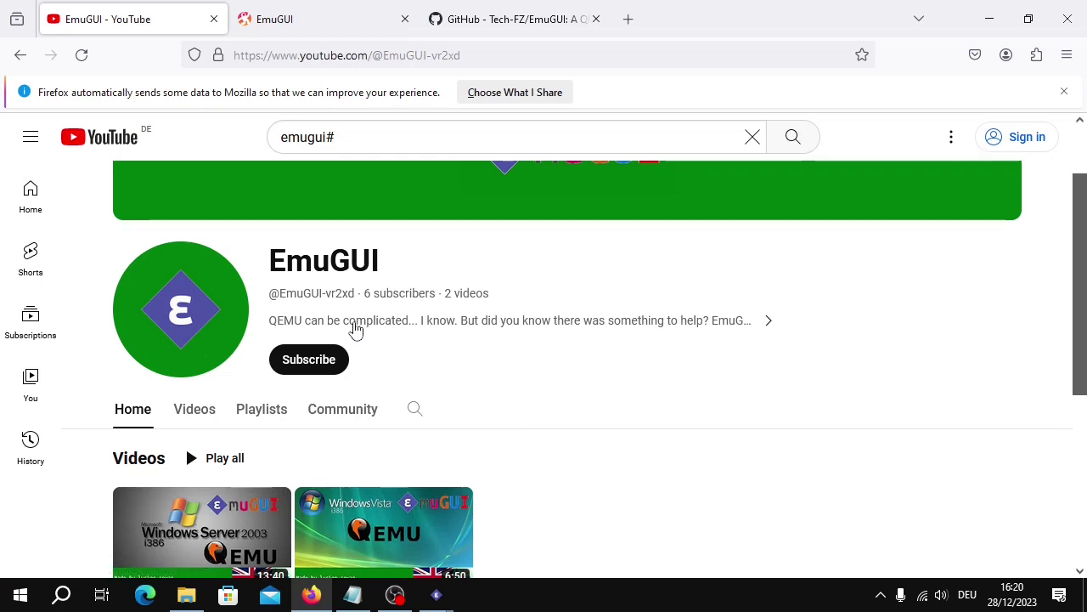
scroll(425, 357, "up", 2)
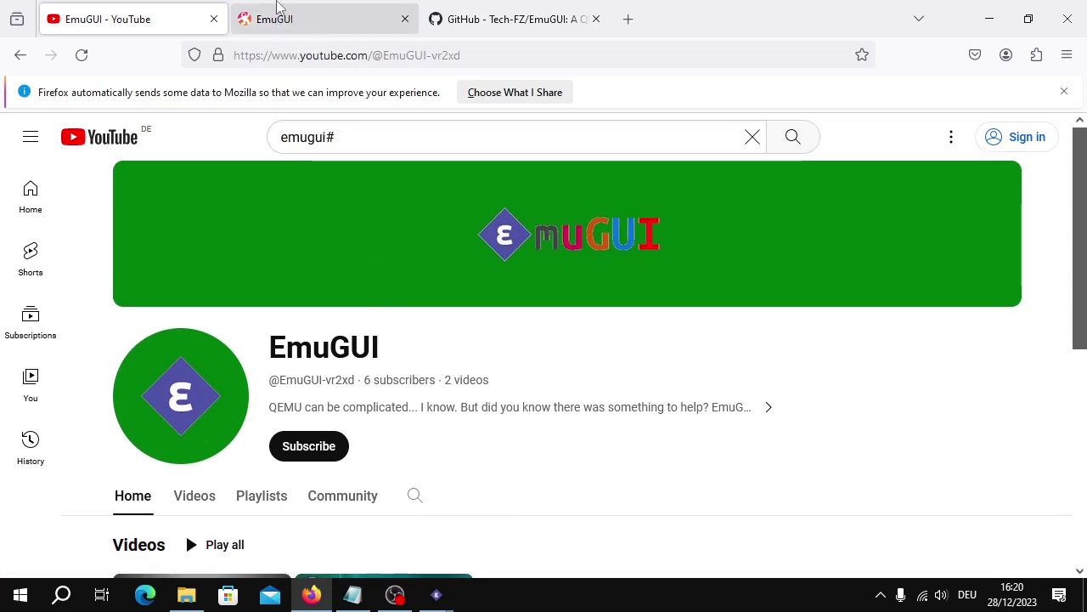
left_click(307, 30)
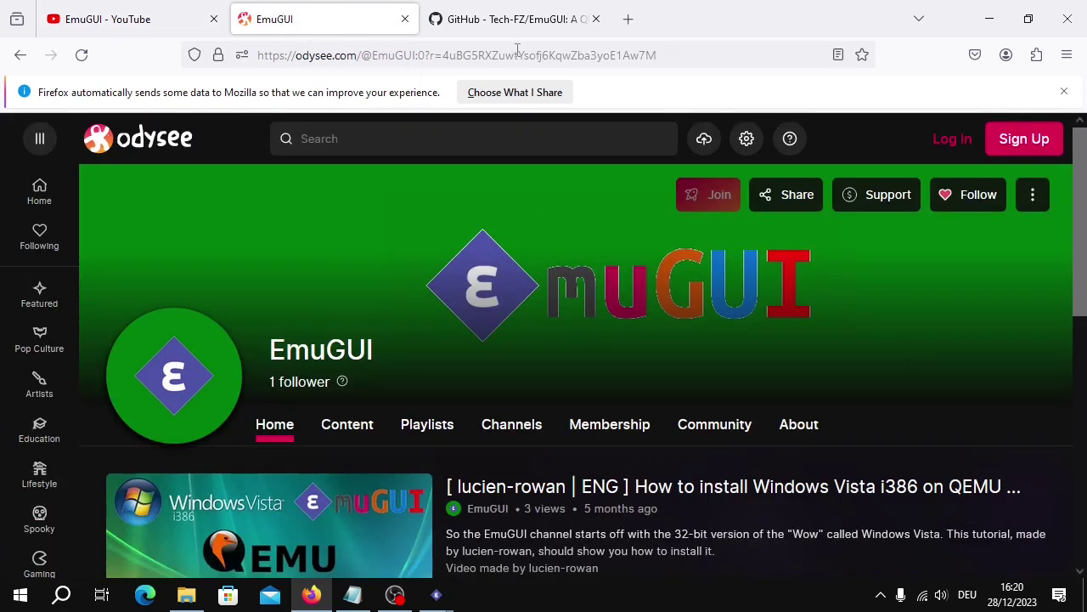
left_click(148, 23)
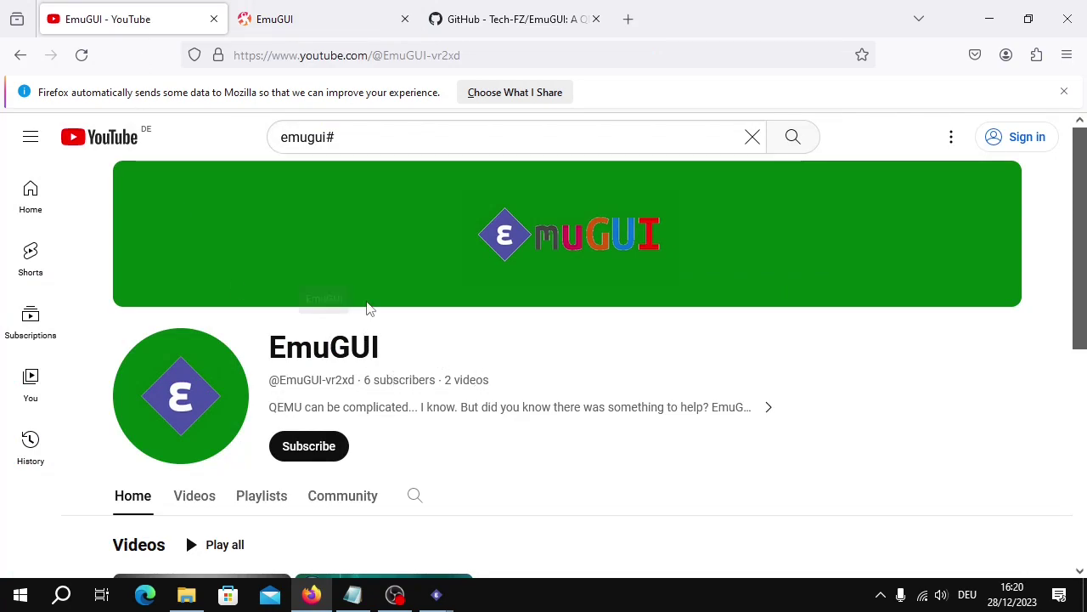
left_click(334, 24)
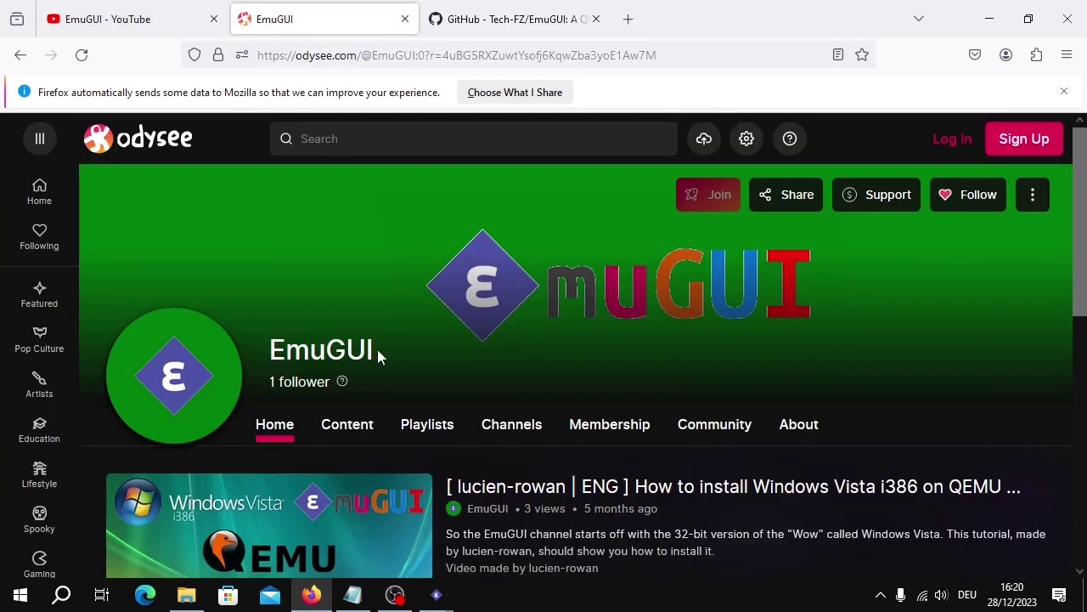
- Examine the file list and releases section of the Tech-FZ/EmuGUI repository on GitHub
left_click(502, 18)
scroll(543, 318, "down", 3)
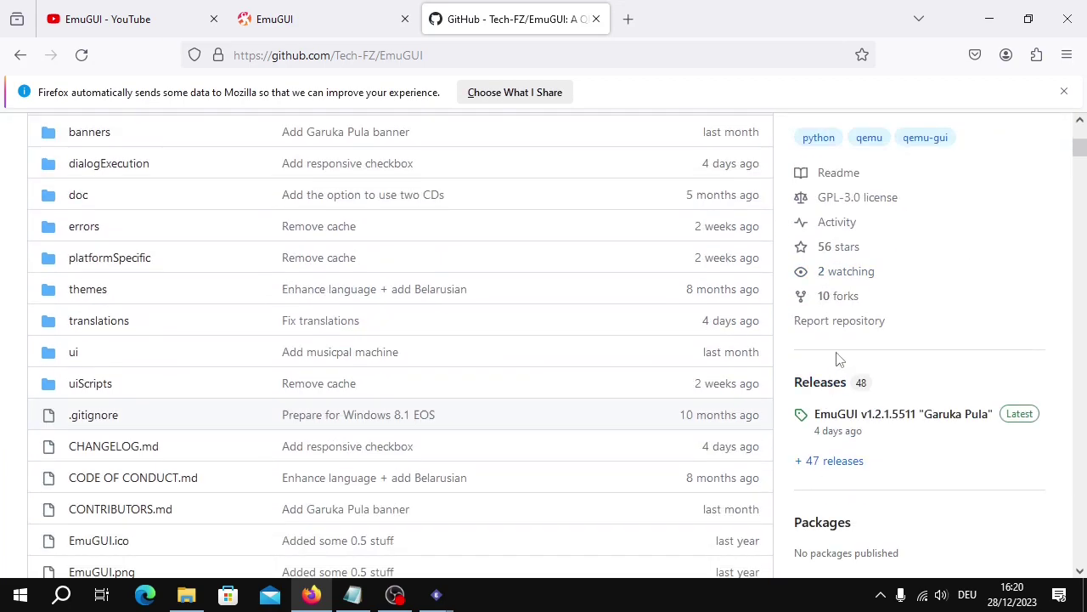
scroll(860, 459, "down", 3)
scroll(563, 175, "up", 6)
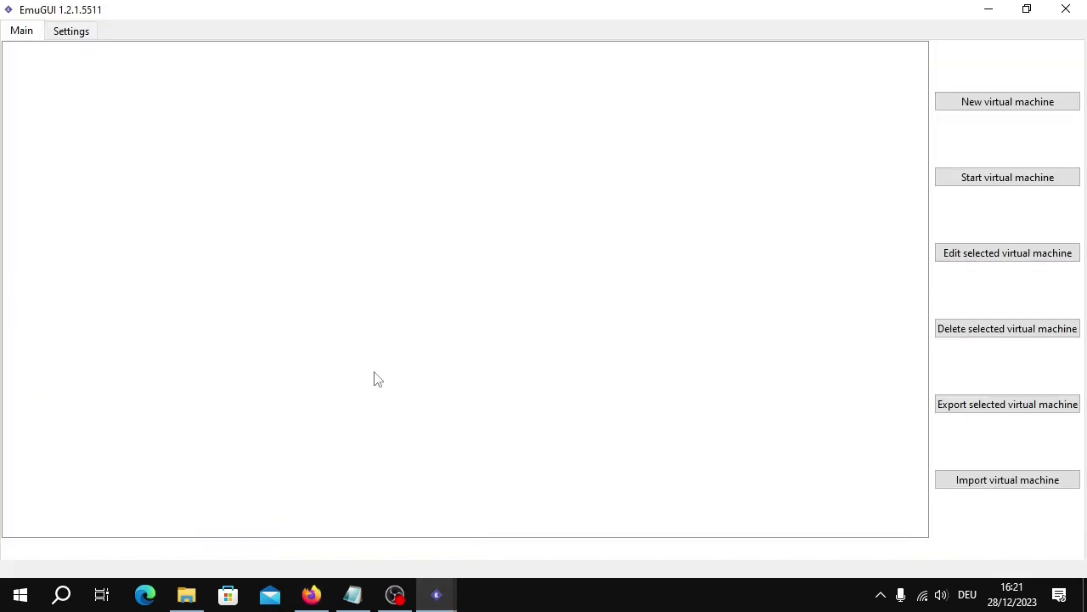
- Switch to EmuGUI, view its version and license information, and return to the virtual machine list
key("alt+Tab")
left_click(76, 34)
left_click(143, 51)
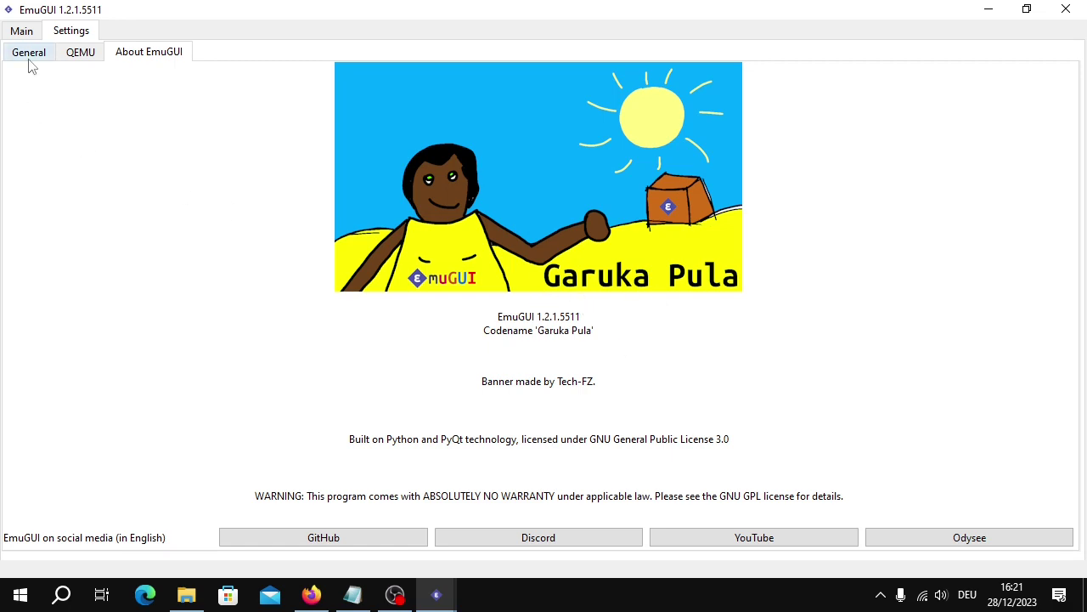
left_click(21, 30)
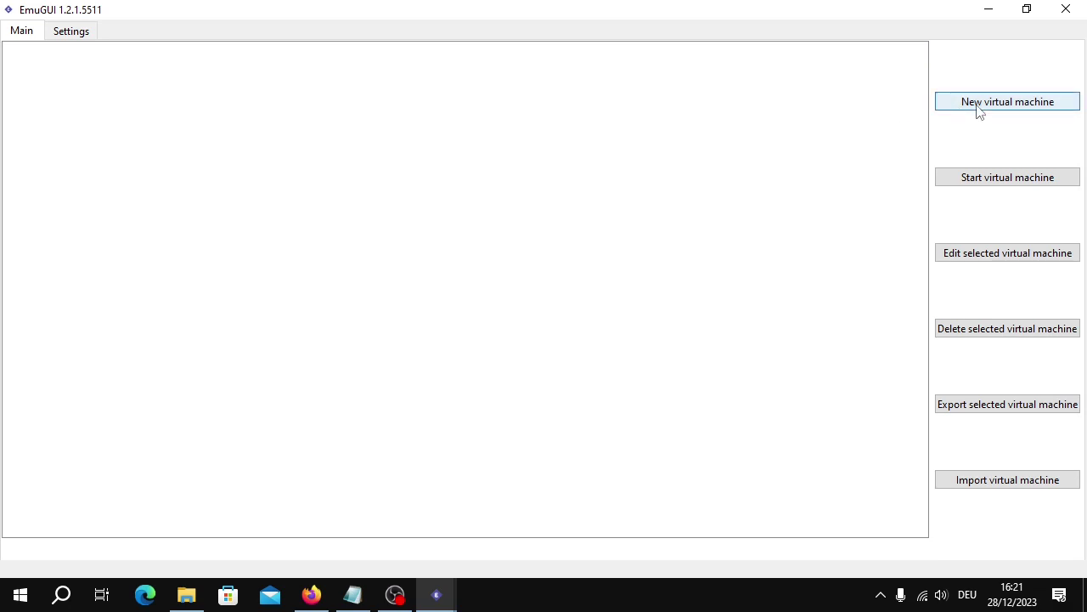
- Start a new virtual machine named Windows Server 2008 R2 with the x86_64 architecture
left_click(1035, 104)
type("Windows ")
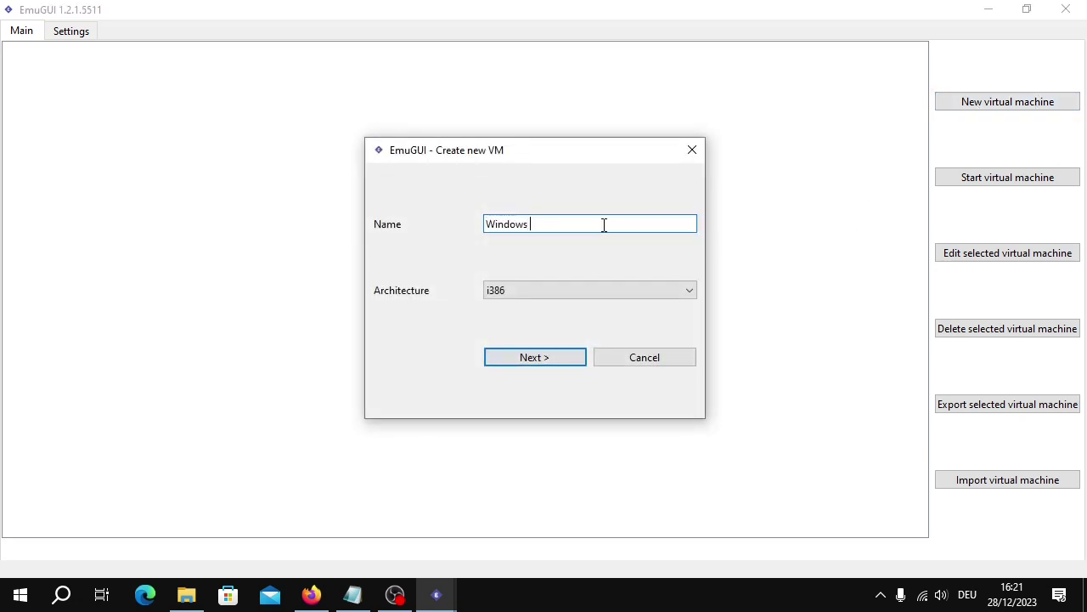
type("Server 2008 R2")
left_click(592, 290)
left_click(532, 326)
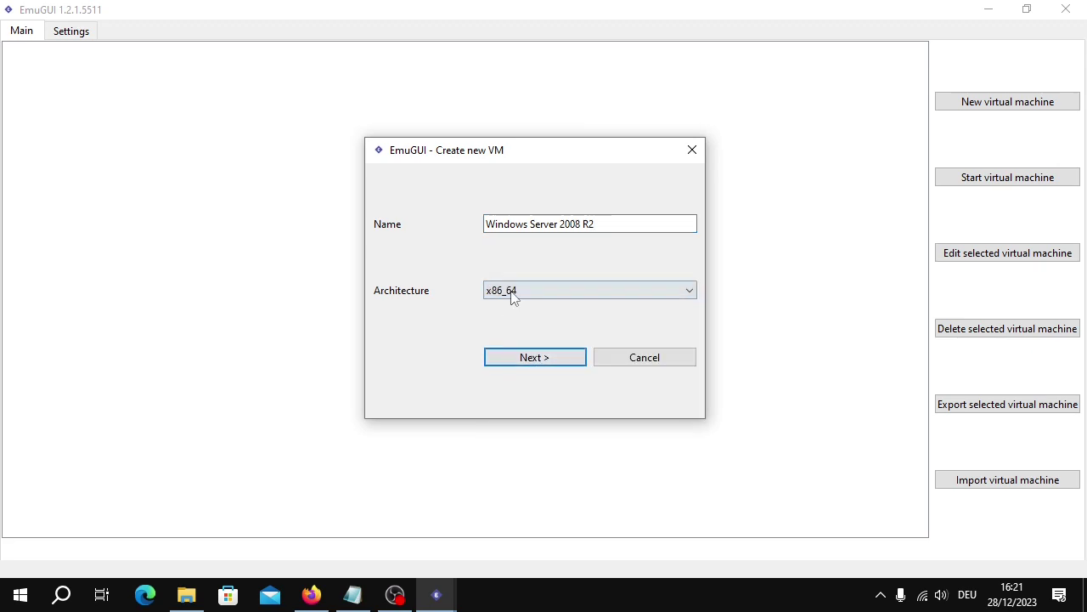
left_click(522, 357)
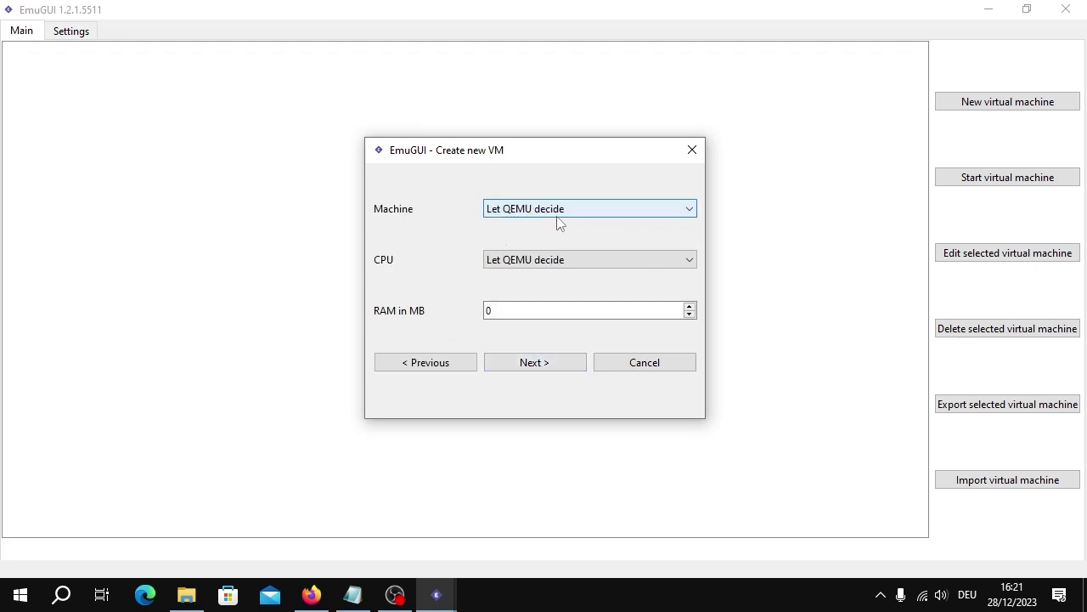
- Set the virtual machine's CPU to qemu64 and its RAM to 4096 MB, and continue to the hard drive settings
left_click(546, 270)
scroll(559, 328, "down", 18)
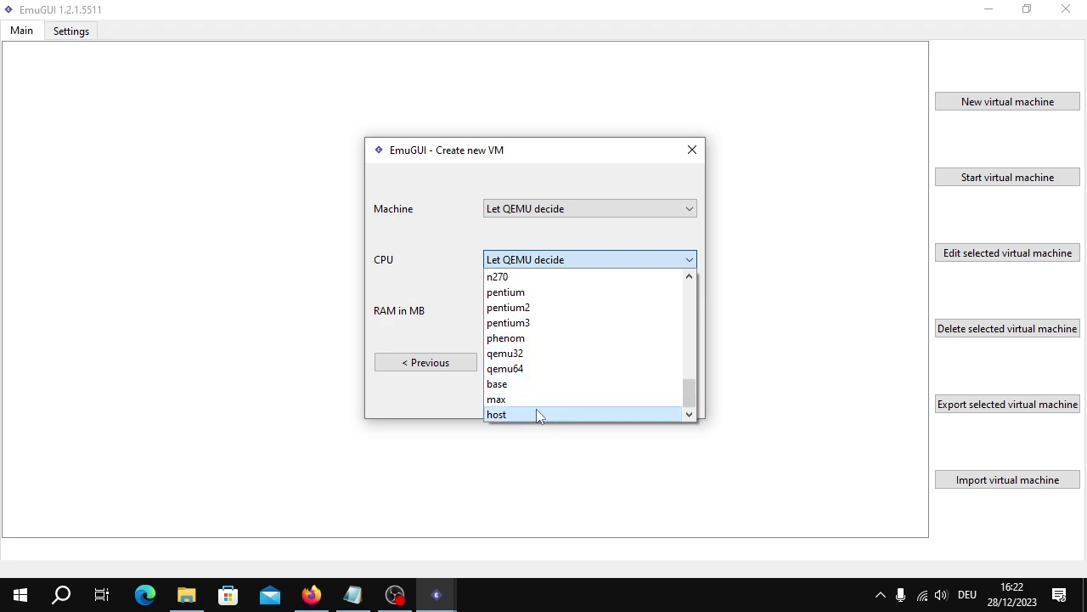
left_click(569, 368)
double_click(568, 316)
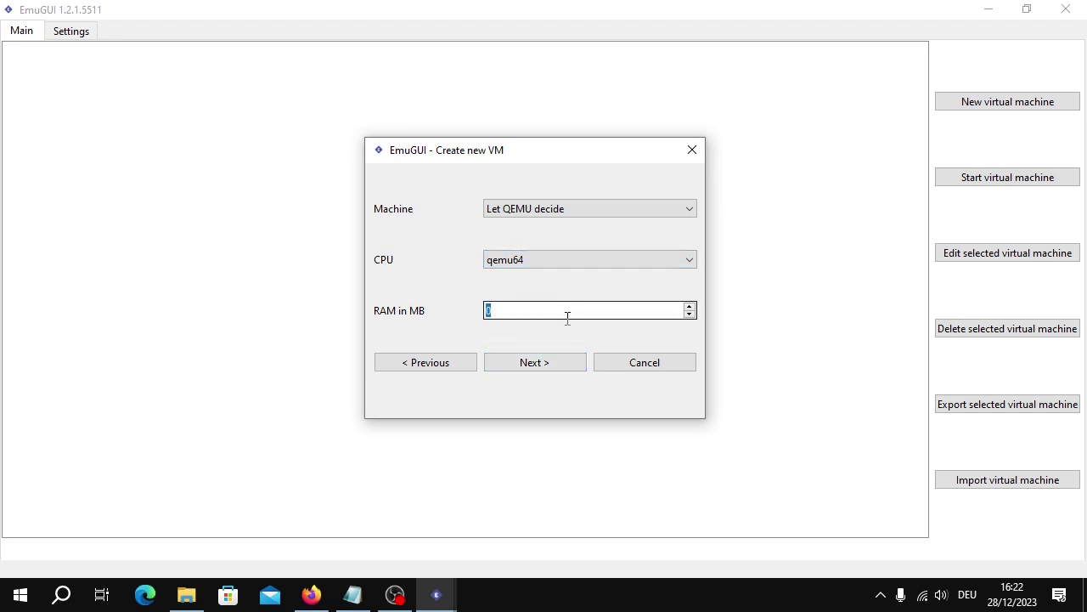
type("4096")
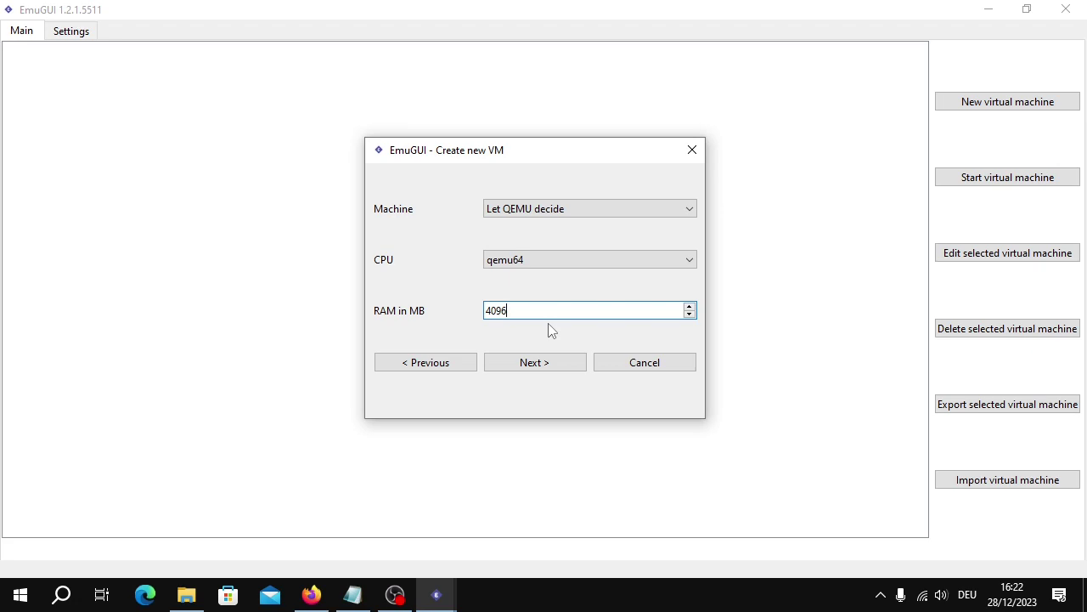
left_click(527, 360)
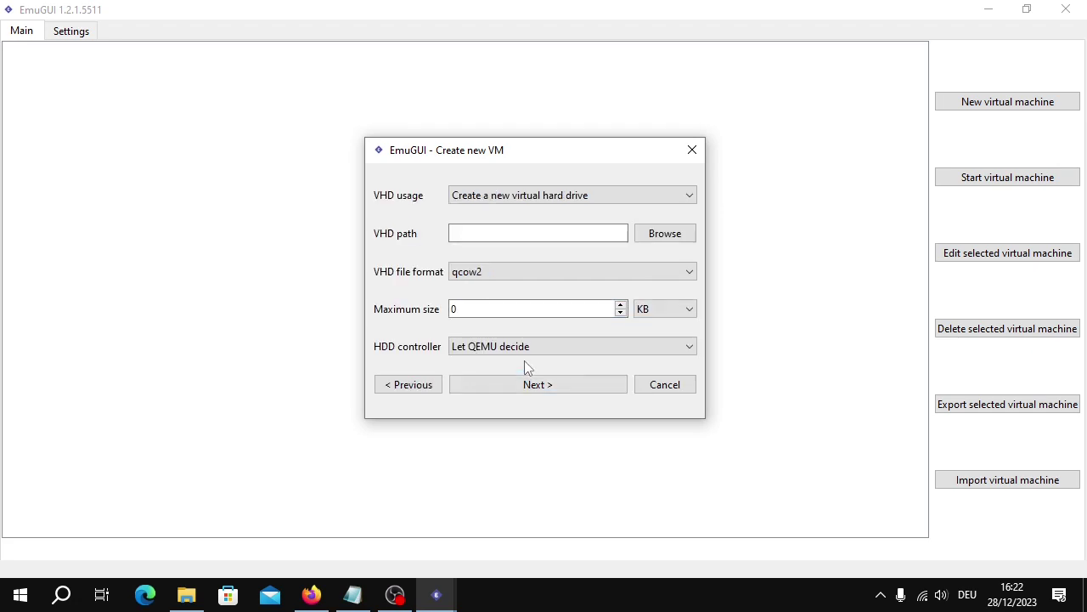
- Name the new virtual hard drive file WinSrv2008r2 in the Windows Server 2008 R2 folder and set its format to raw
left_click(666, 234)
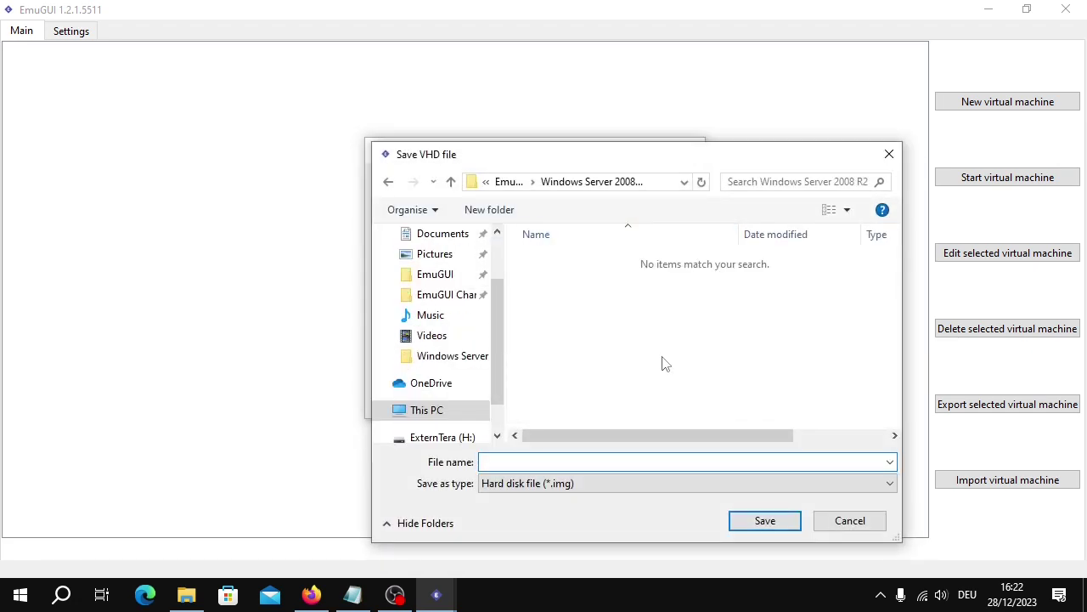
type("WinSrv2008r2")
key("Return")
left_click(510, 272)
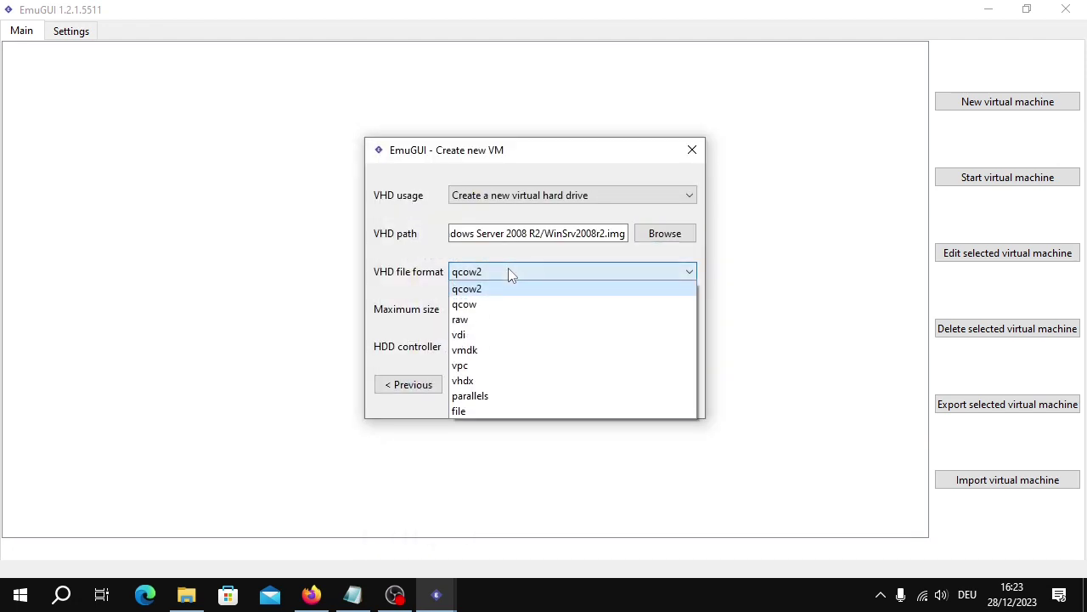
left_click(517, 320)
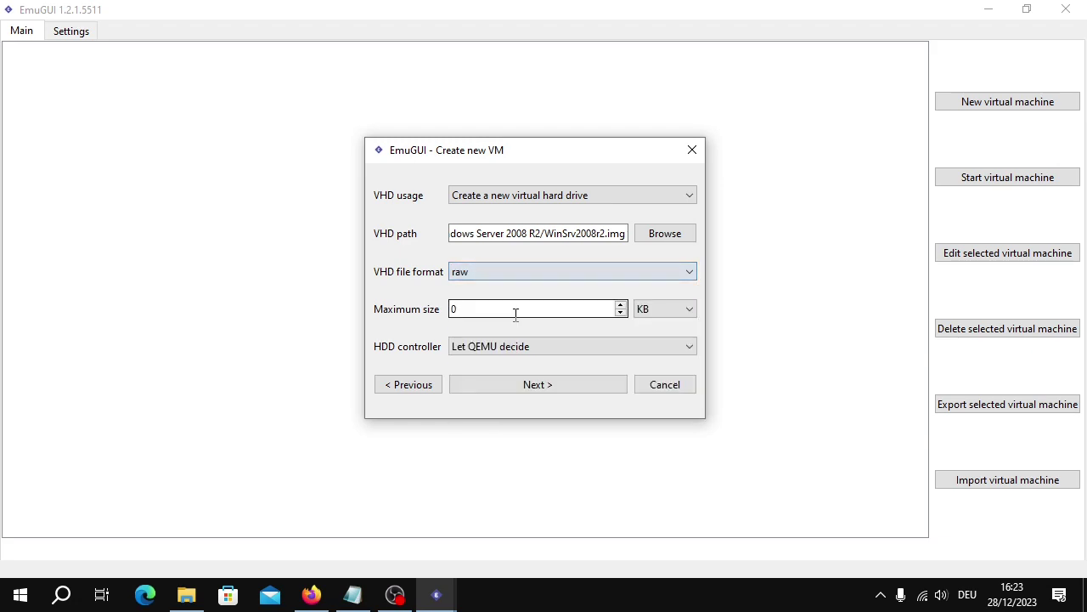
left_click(616, 278)
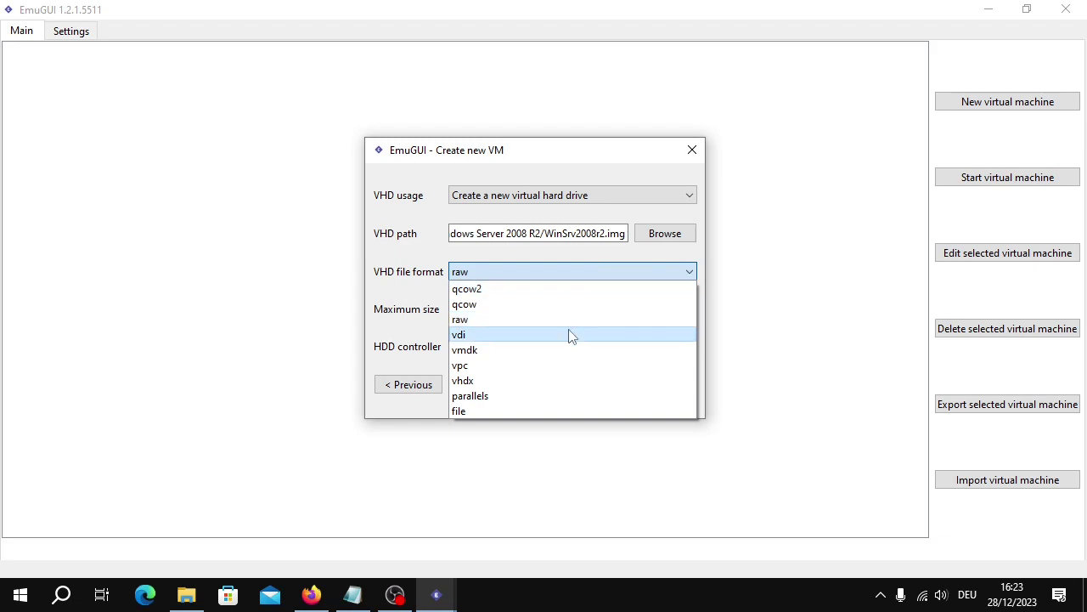
left_click(576, 271)
- Set the virtual hard drive's maximum size to 50 GB, leave the HDD controller at Let QEMU decide, and continue
left_click(661, 310)
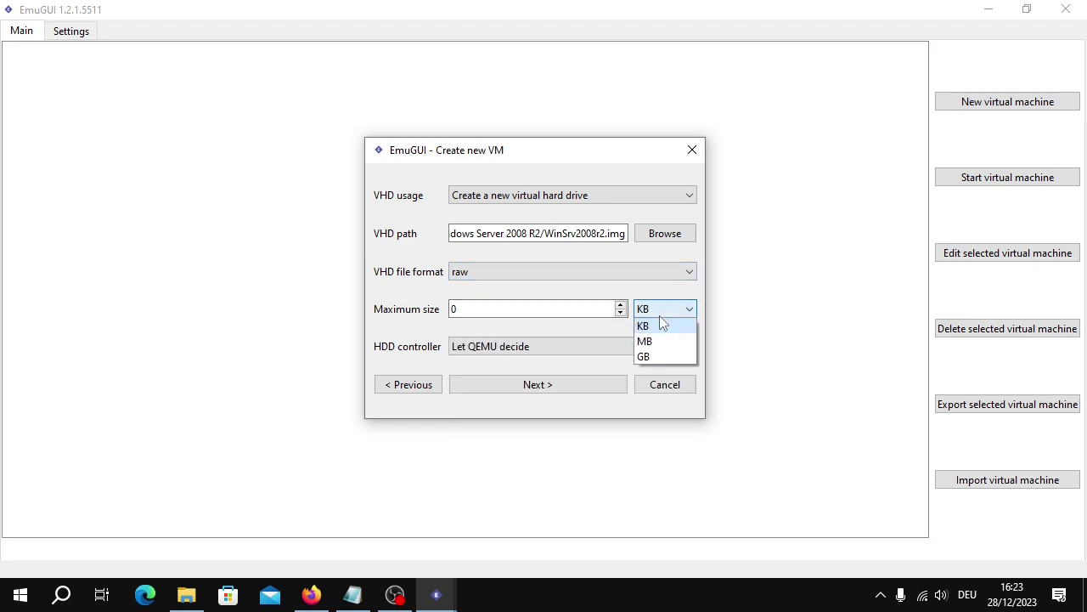
left_click(655, 357)
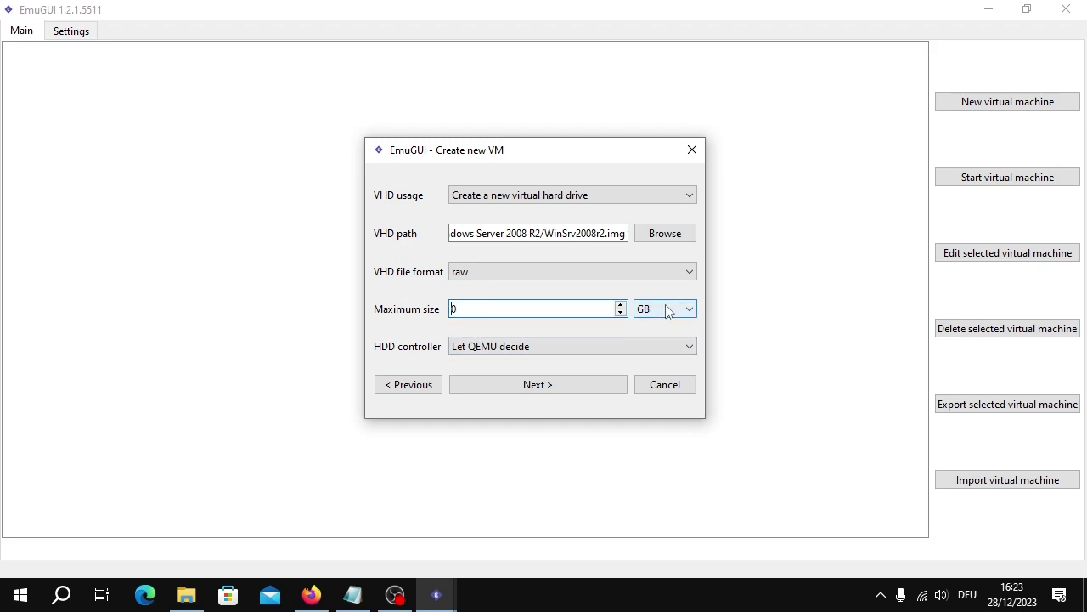
type("4")
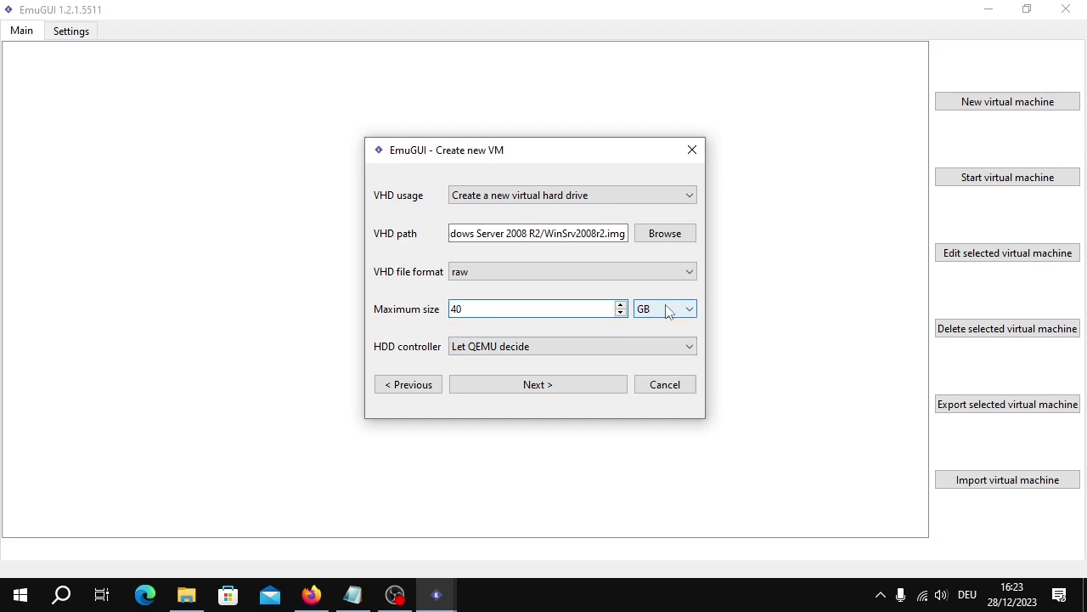
left_click(567, 343)
left_click(568, 344)
key("BackSpace")
type("5")
left_click(525, 348)
left_click(527, 347)
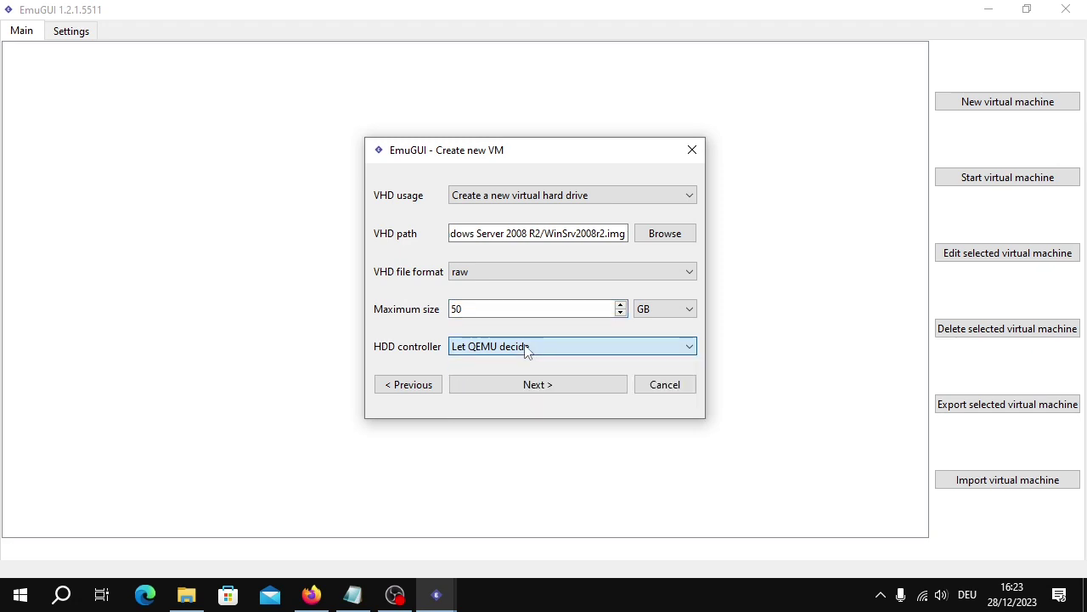
left_click(551, 386)
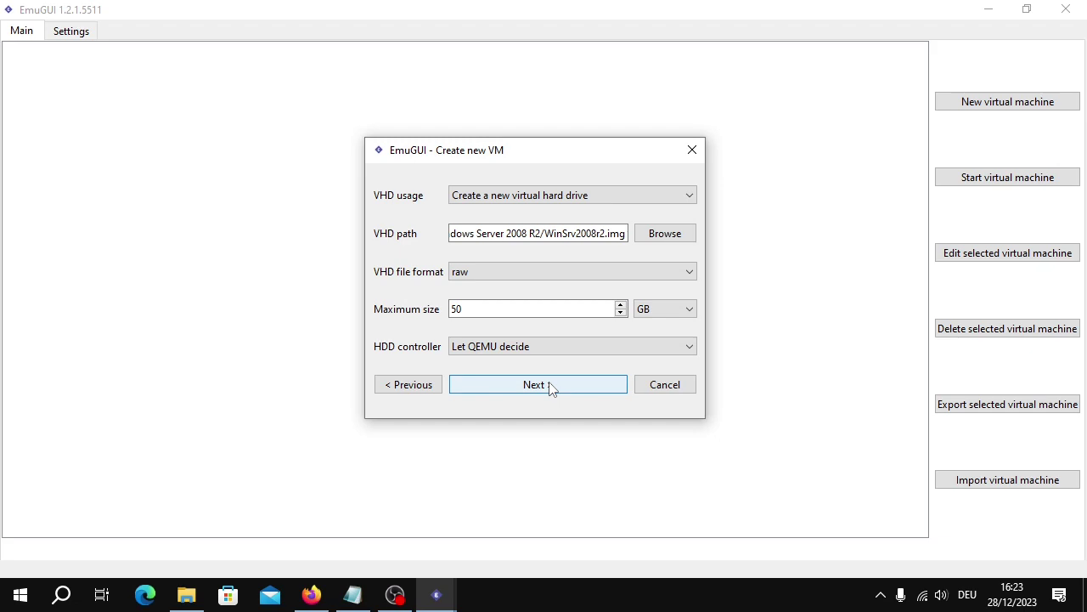
- Set the virtual machine's VGA adapter to std and its network card to e1000
left_click(569, 201)
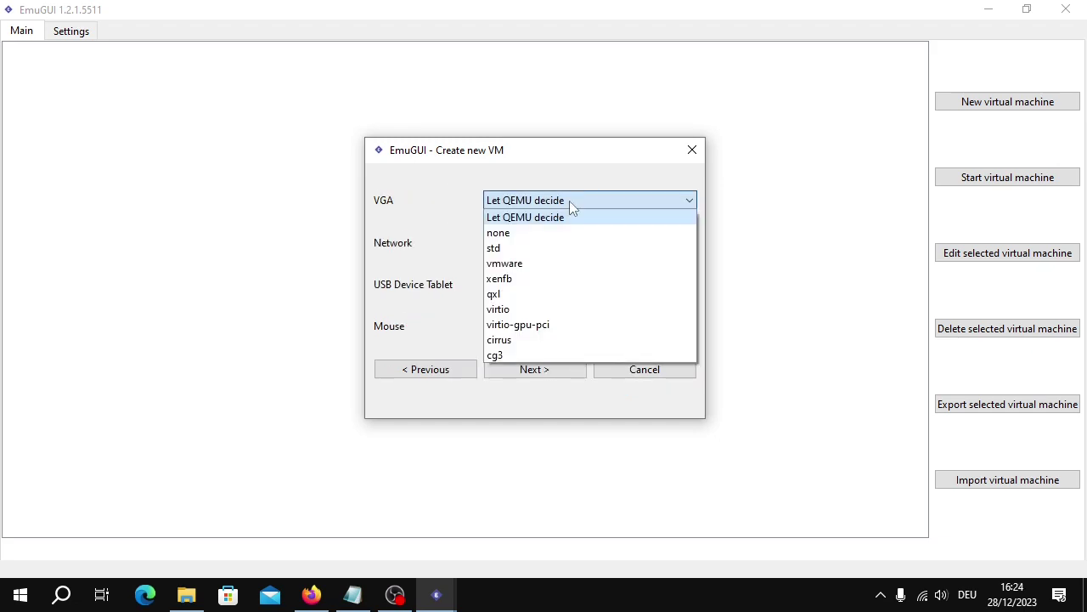
left_click(548, 256)
left_click(553, 243)
left_click(510, 258)
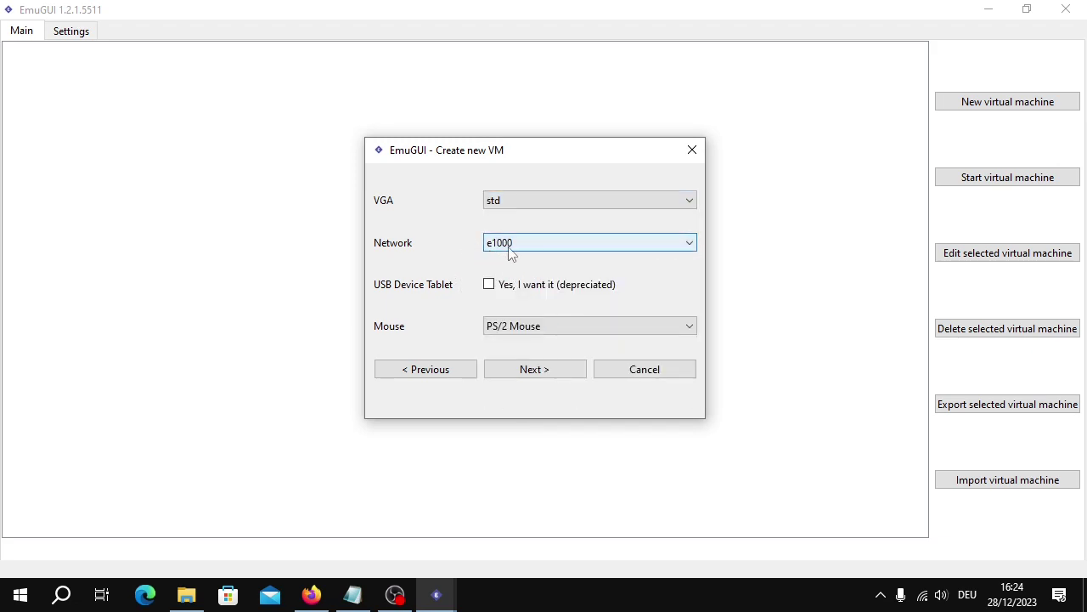
- Choose USB Mouse as the virtual machine's mouse and continue to the sound and keyboard settings
left_click(532, 326)
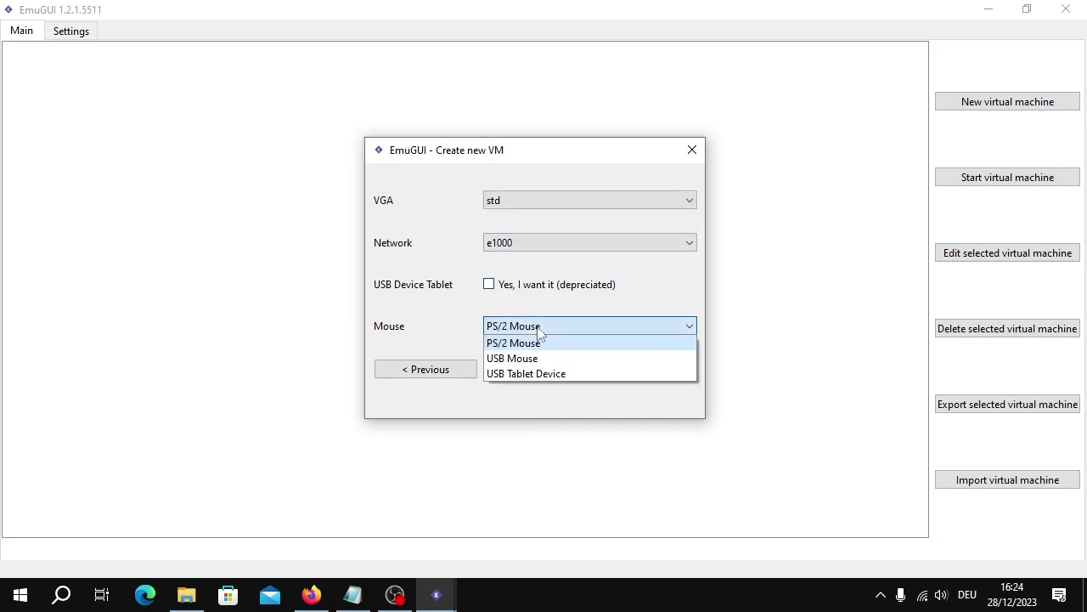
left_click(532, 359)
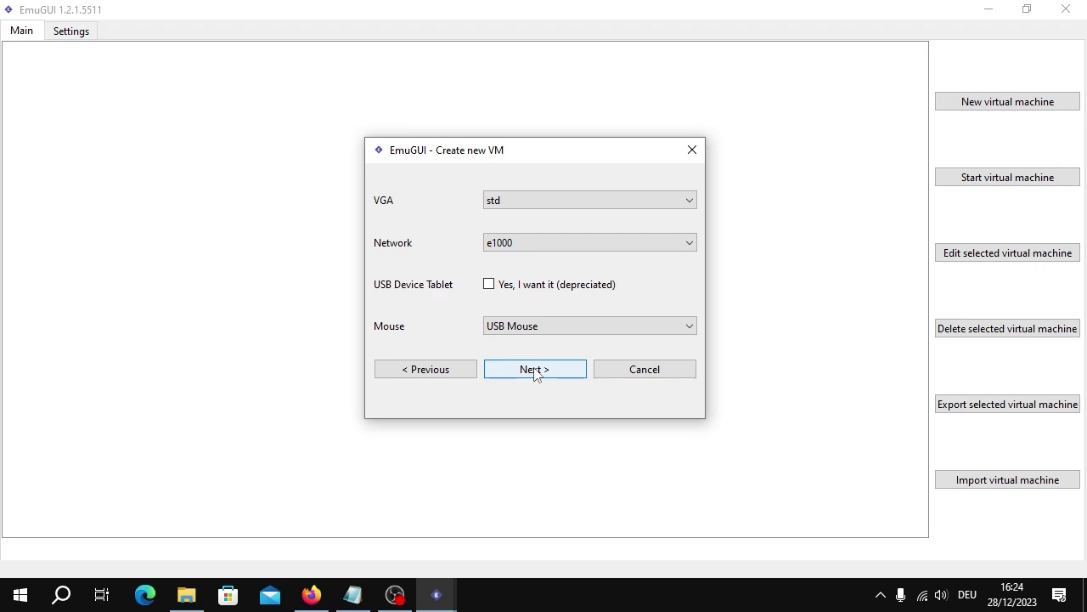
left_click(534, 369)
left_click(530, 368)
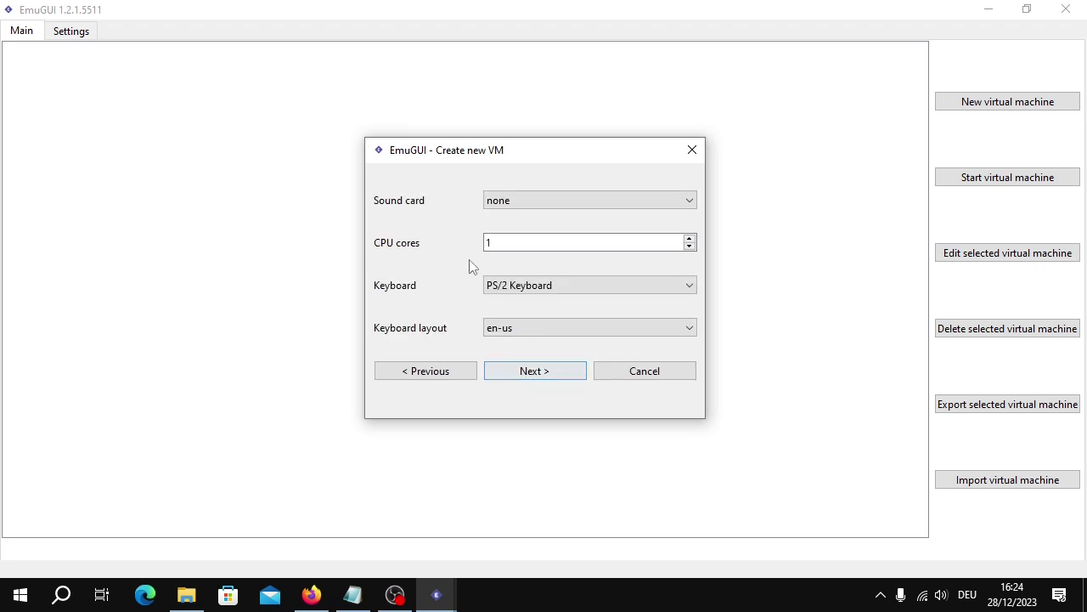
- Set the virtual machine's sound card to intel-hda and keep CPU cores at 1
left_click(523, 206)
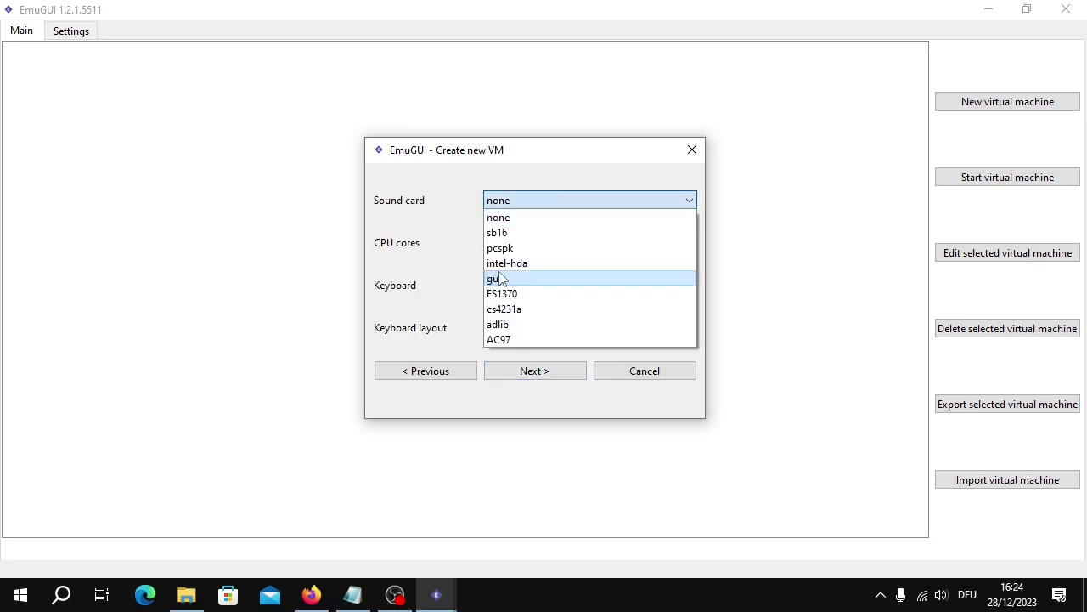
left_click(550, 263)
left_click(541, 200)
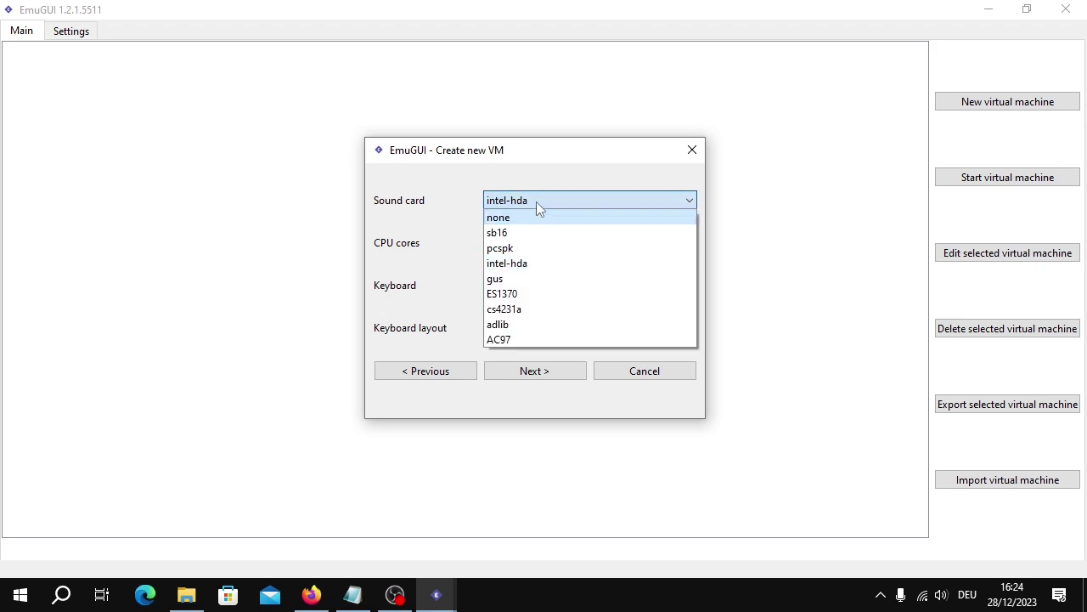
left_click(536, 201)
left_click(524, 248)
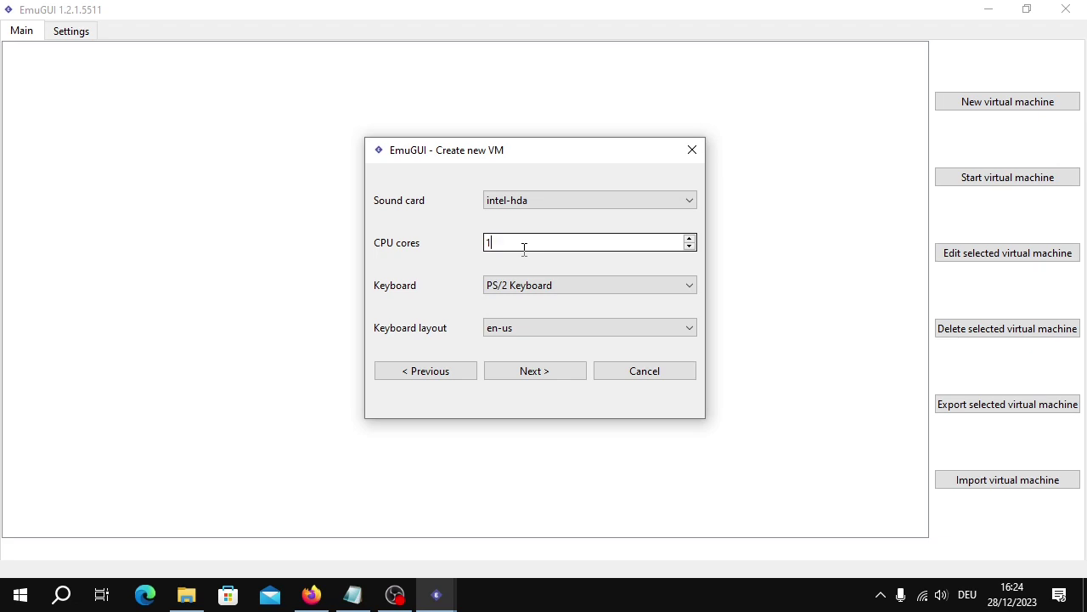
- Set the virtual machine's keyboard to USB Keyboard
left_click(524, 285)
left_click(522, 303)
left_click(573, 286)
left_click(582, 321)
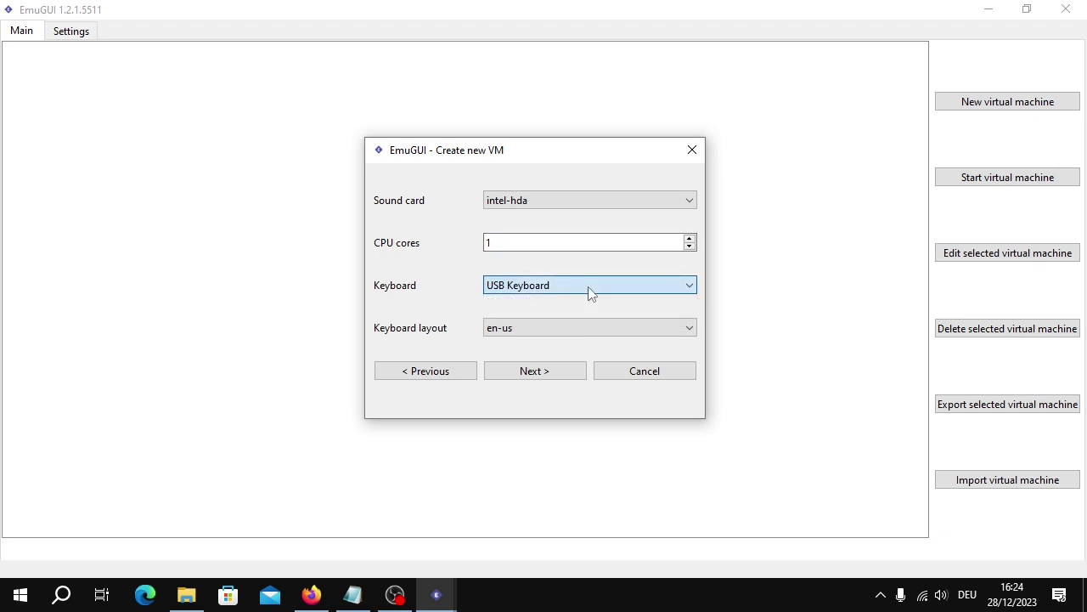
- Set the keyboard layout to de and continue to the Linux kernel settings
left_click(561, 328)
scroll(541, 382, "down", 1)
scroll(539, 436, "up", 1)
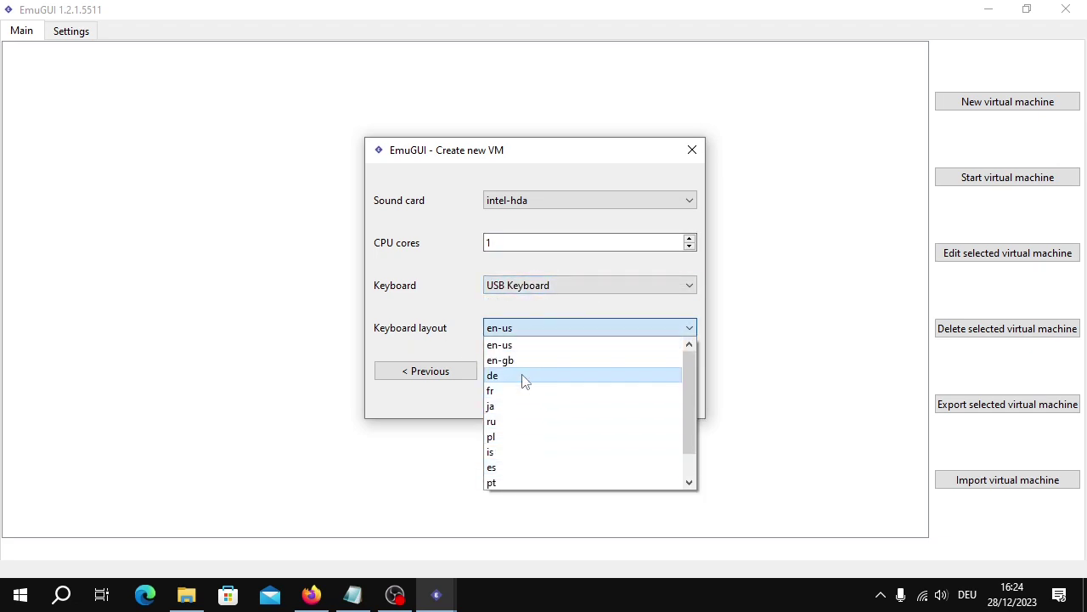
left_click(522, 378)
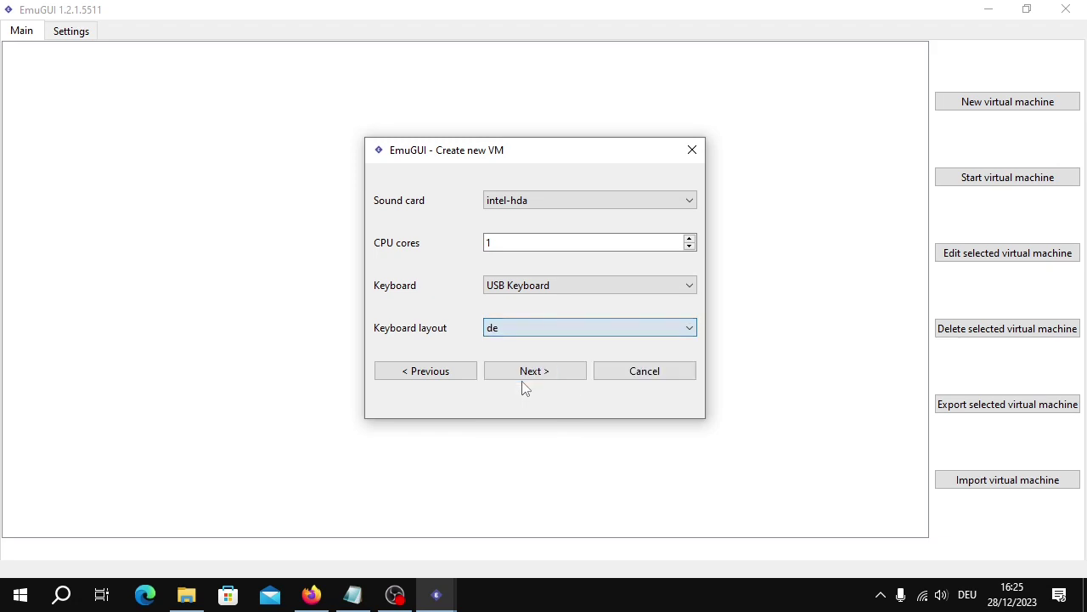
left_click(529, 371)
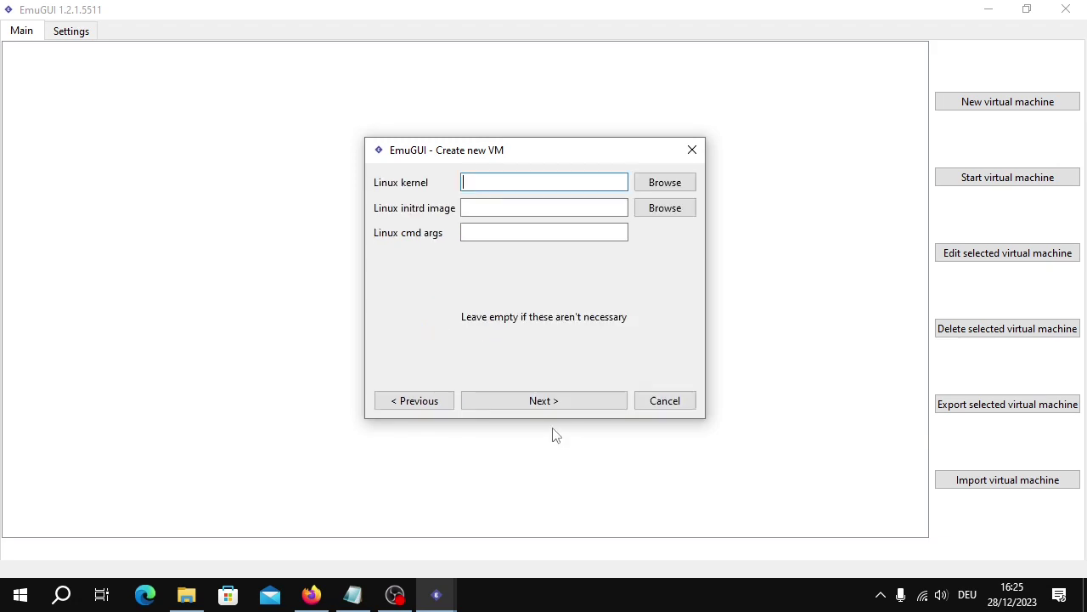
- Leave the Linux settings empty, set acceleration to TCG, keep both CD controllers at Let QEMU decide, and continue
left_click(551, 401)
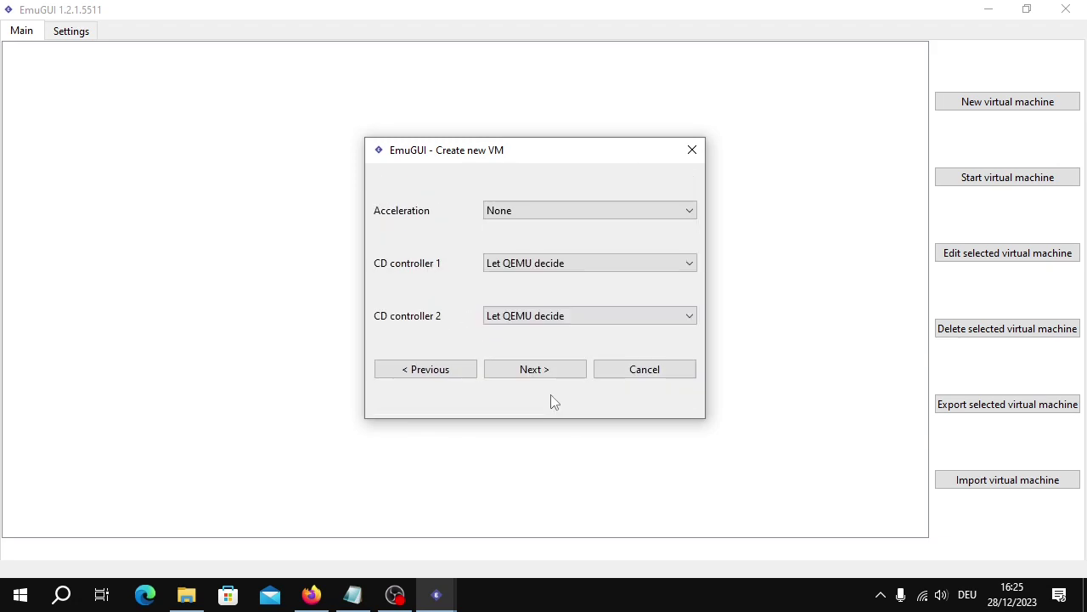
left_click(495, 211)
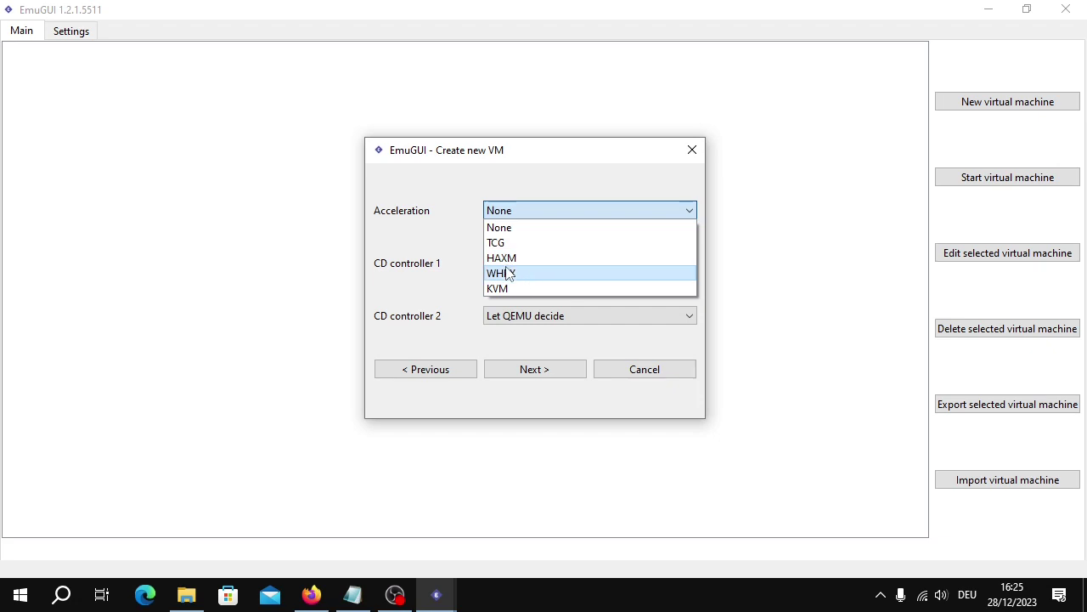
left_click(561, 244)
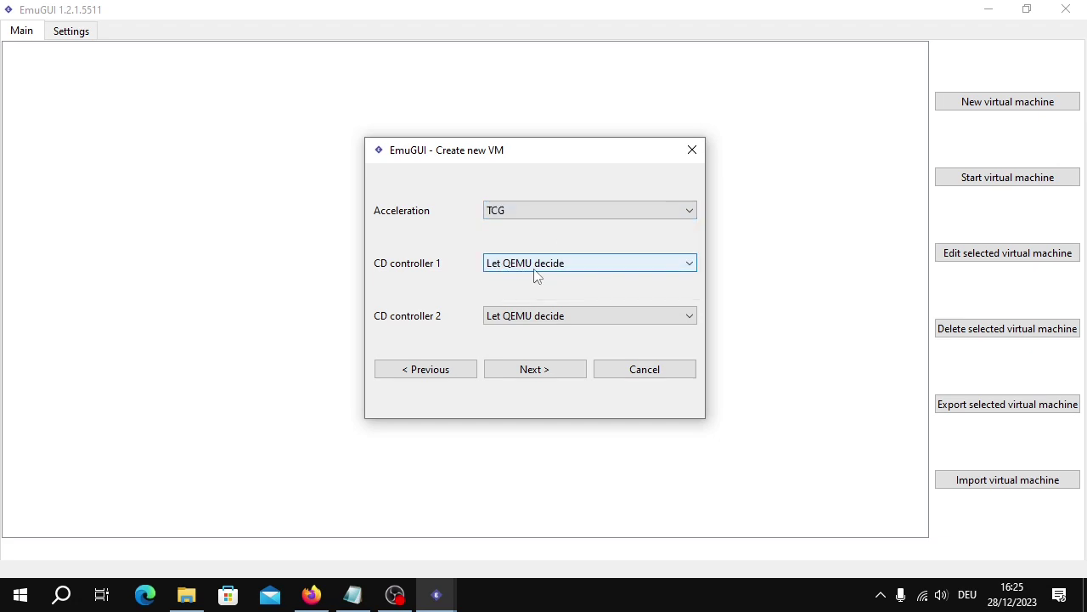
left_click(538, 372)
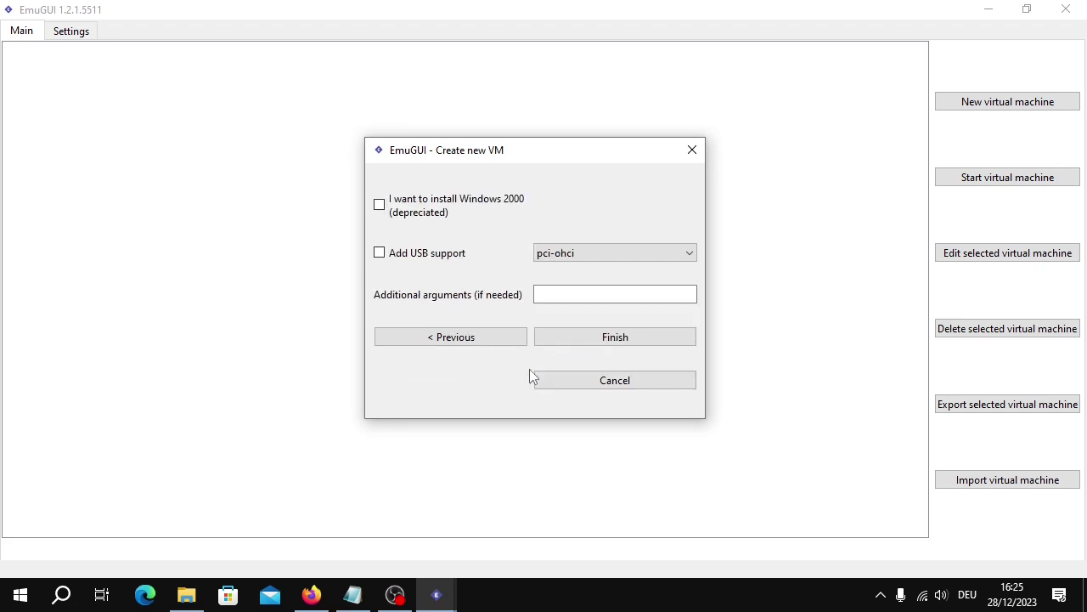
- Add USB support with the usb-ehci controller, leave the additional arguments empty, and finish creating the virtual machine
left_click(509, 258)
left_click(619, 252)
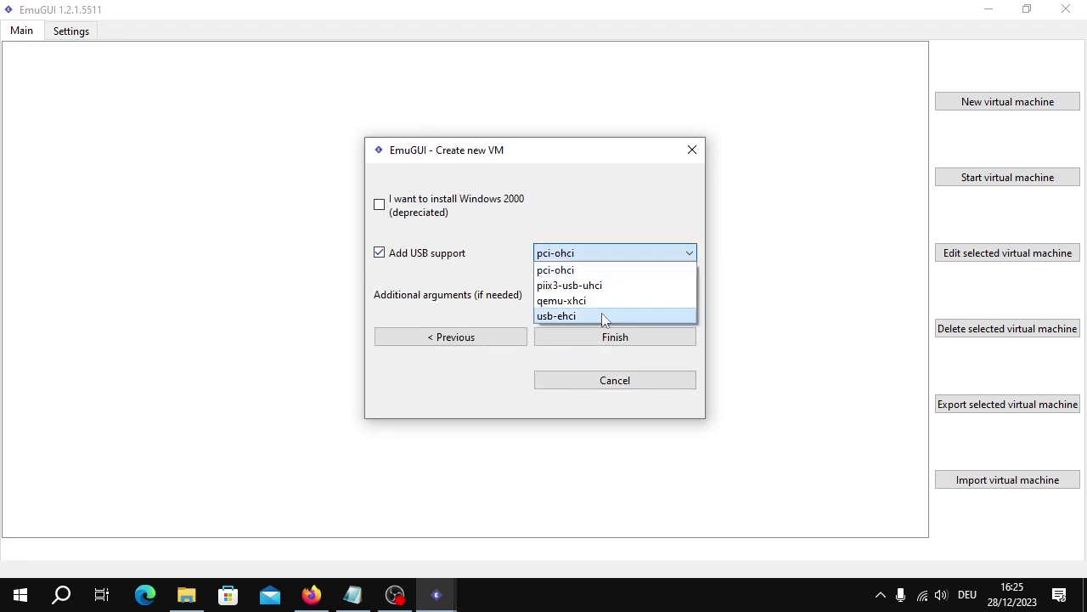
left_click(591, 315)
left_click(574, 294)
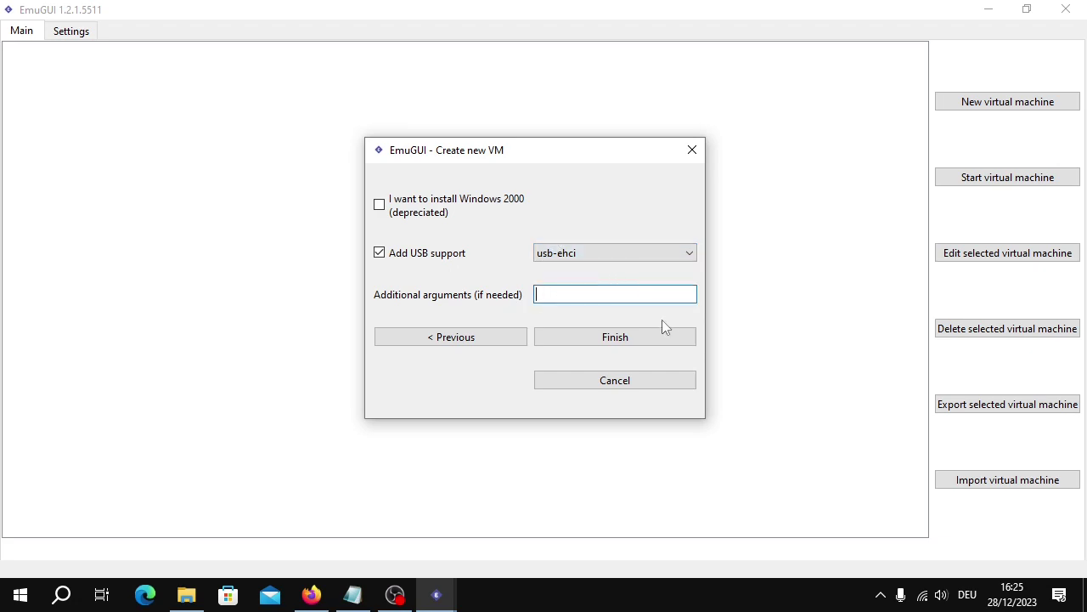
left_click(680, 337)
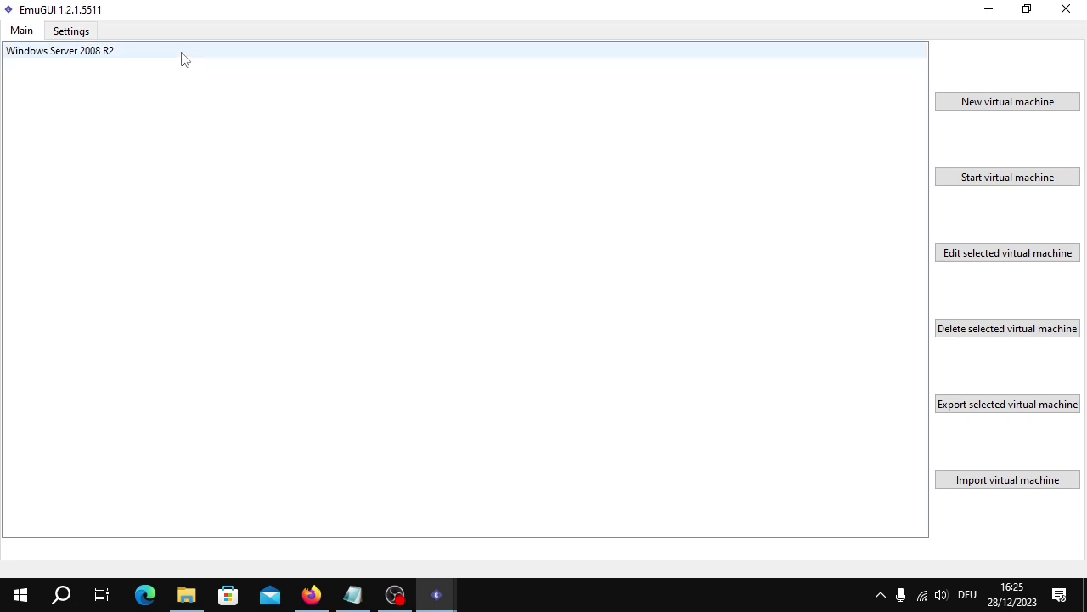
- Open the start options of the Windows Server 2008 R2 machine and load Windows_Server_2008_R2_VL_Build_x64.iso from H:\ISO\Microsoft\Windows Server 2008 R2 as cdrom 1
left_click(180, 51)
left_click(1041, 180)
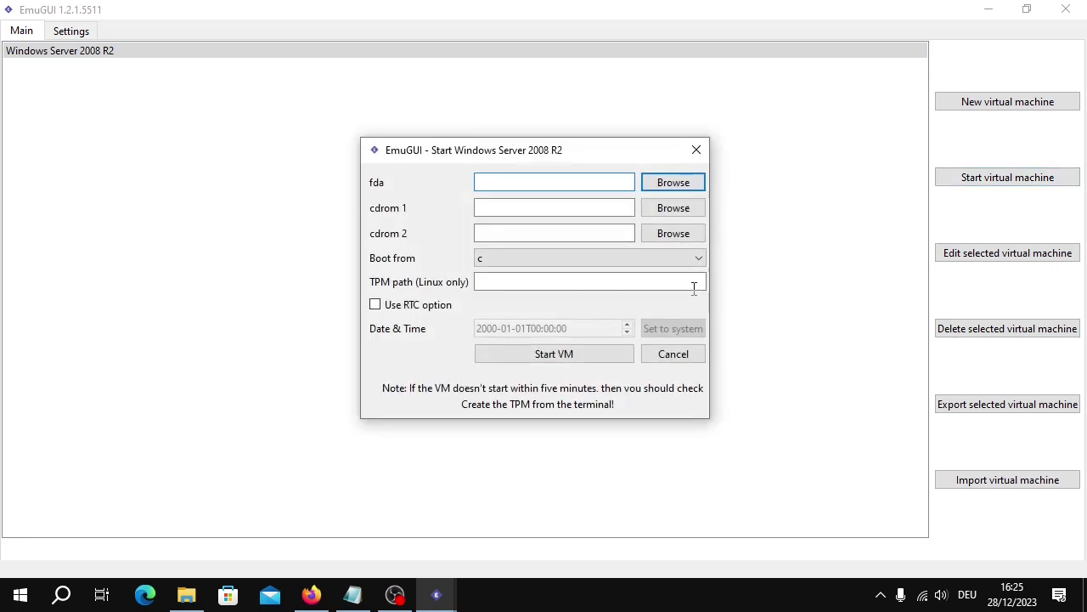
left_click(664, 213)
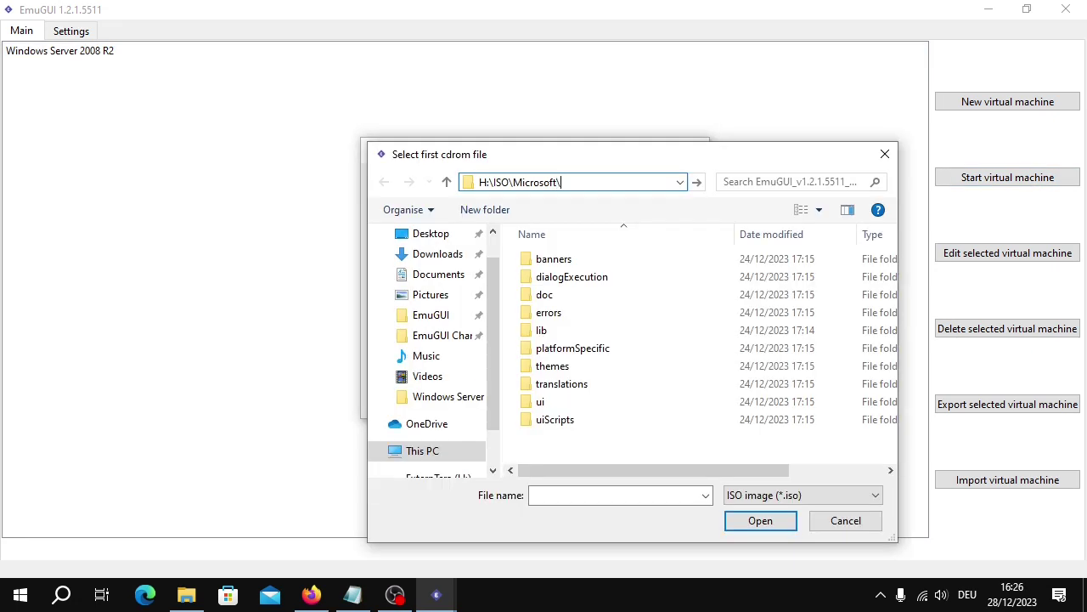
type("Windows Server 2008 R2")
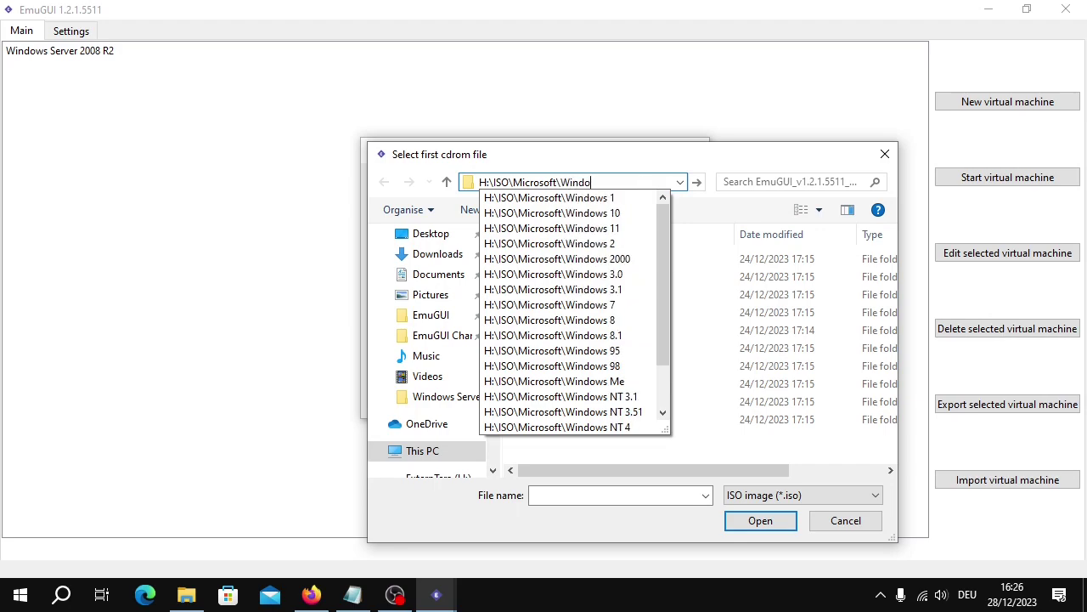
key("Return")
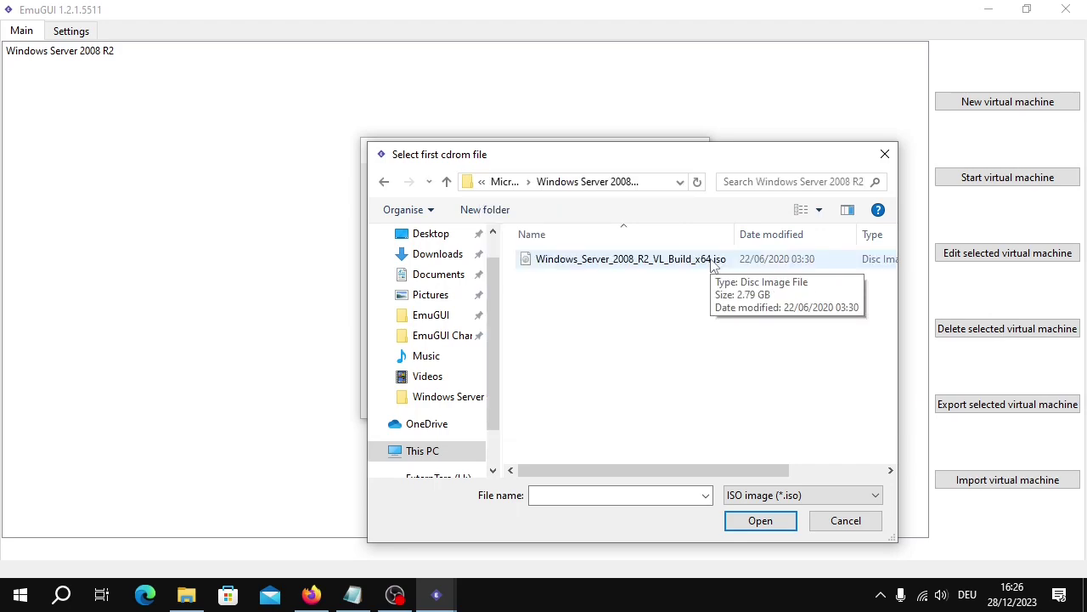
double_click(714, 266)
- Set the virtual machine to boot from d, leave the RTC option off, and start it
left_click(544, 258)
left_click(499, 303)
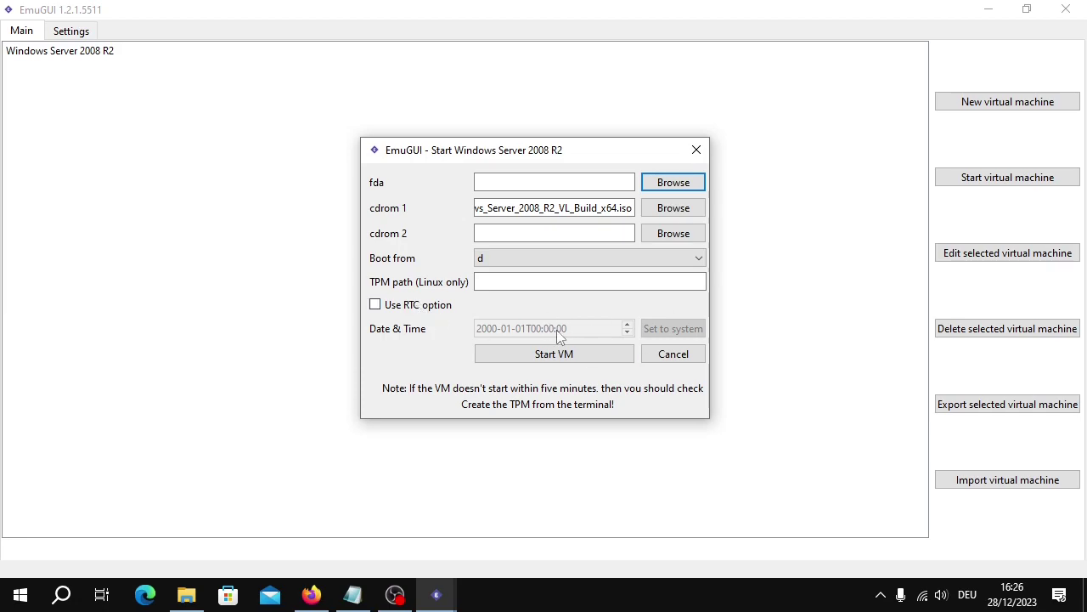
left_click(438, 307)
left_click(437, 308)
left_click(527, 354)
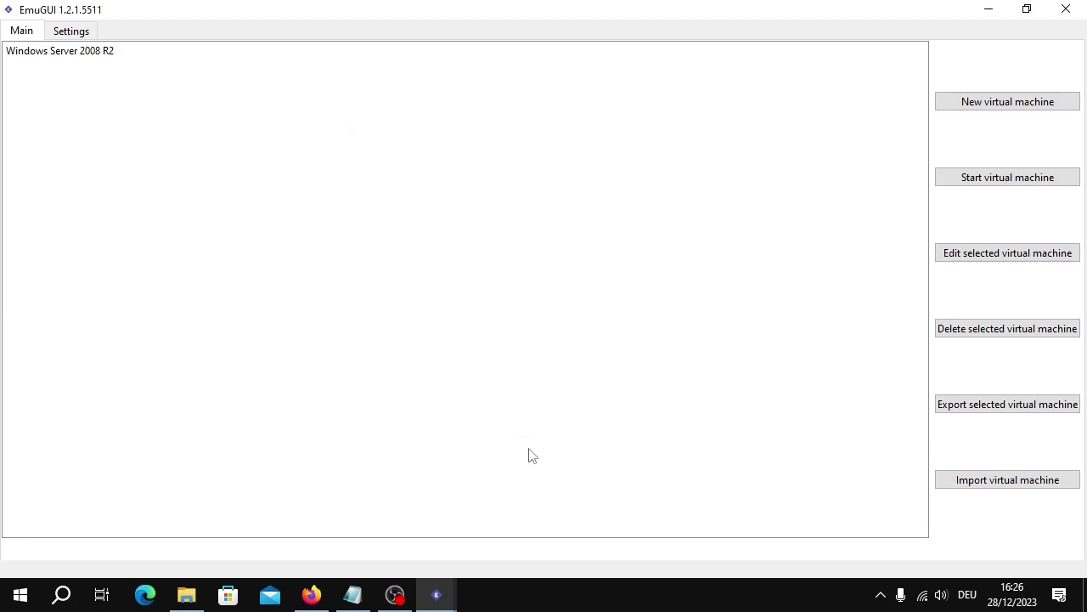
- Switch to the QEMU window and show the virtual machine in full screen
mouse_move(442, 593)
left_click(399, 520)
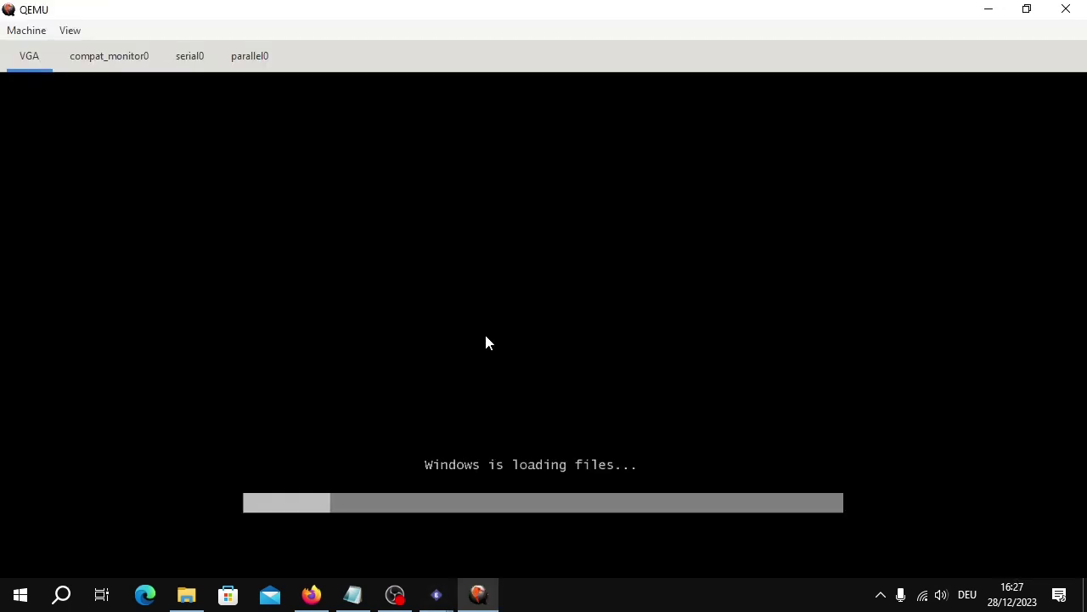
key("ctrl+alt+f")
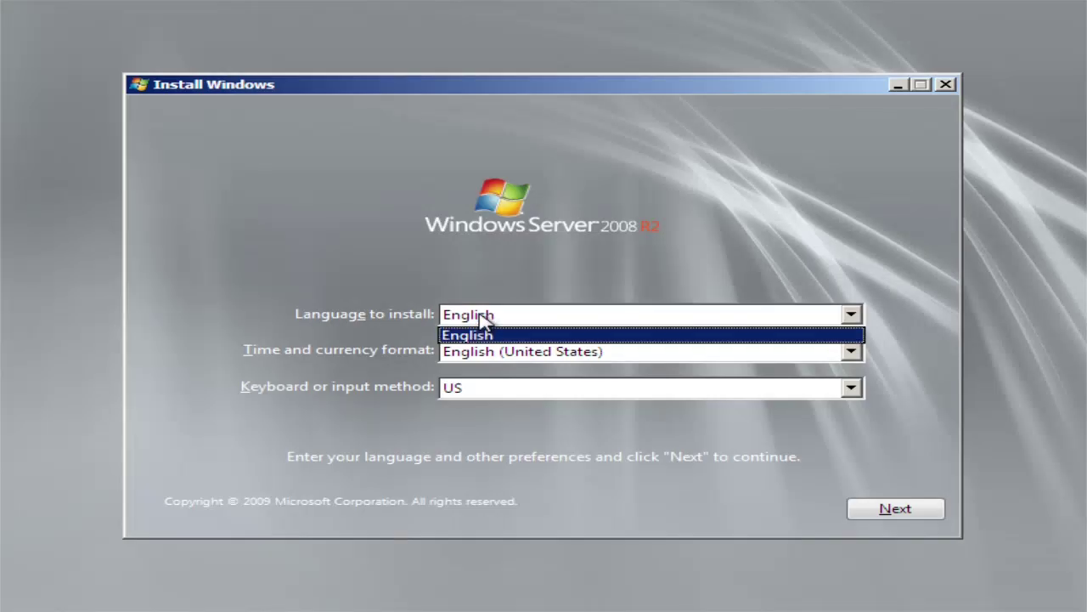
- Keep English as the language to install and English (United States) as the time and currency format
left_click(479, 315)
left_click(488, 315)
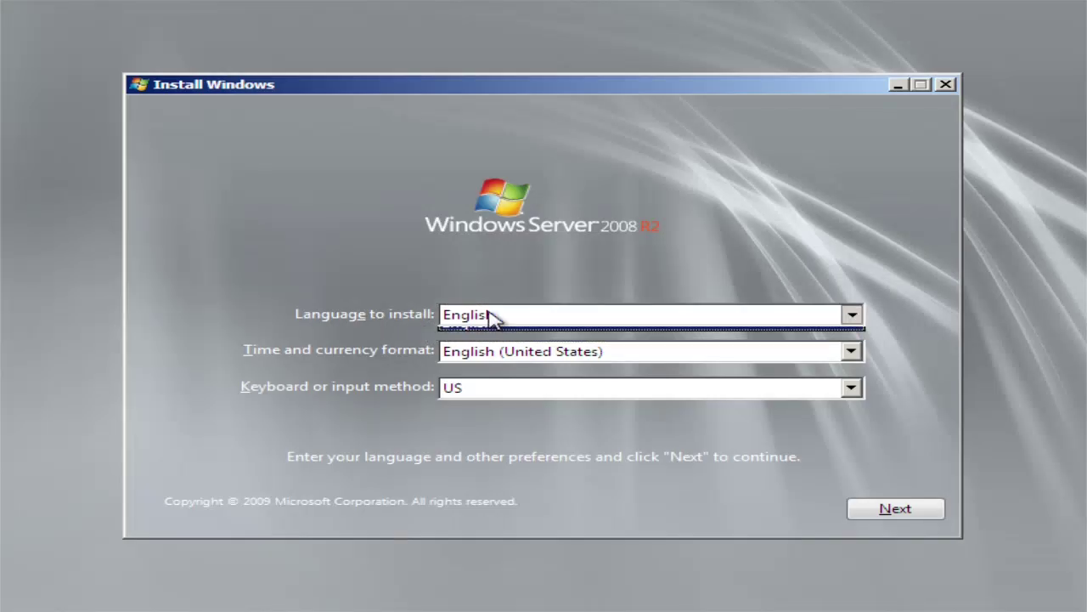
left_click(488, 316)
left_click(487, 315)
left_click(489, 316)
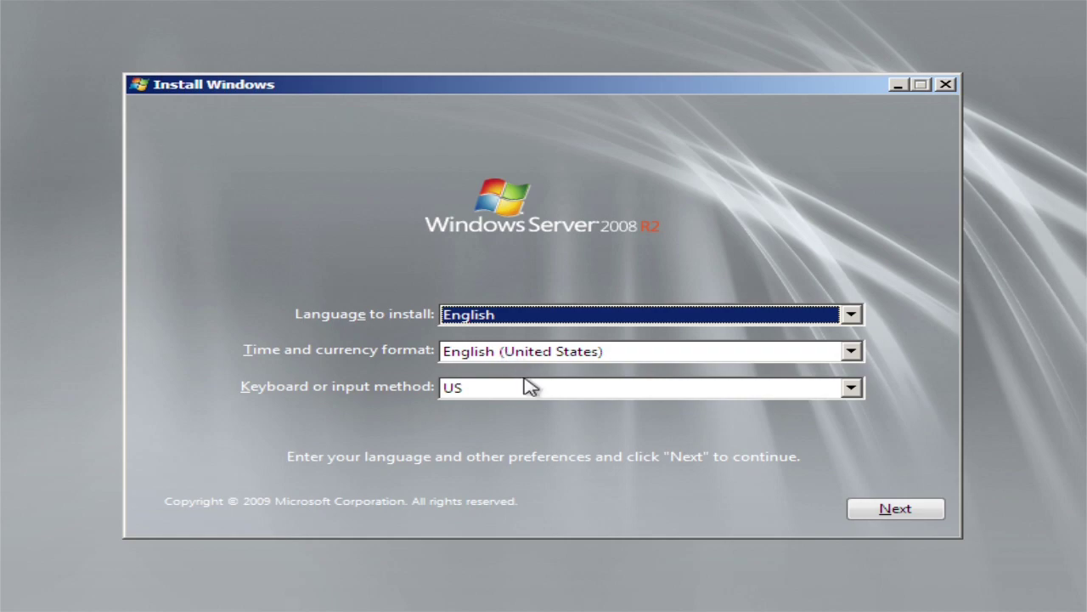
left_click(536, 353)
left_click(536, 356)
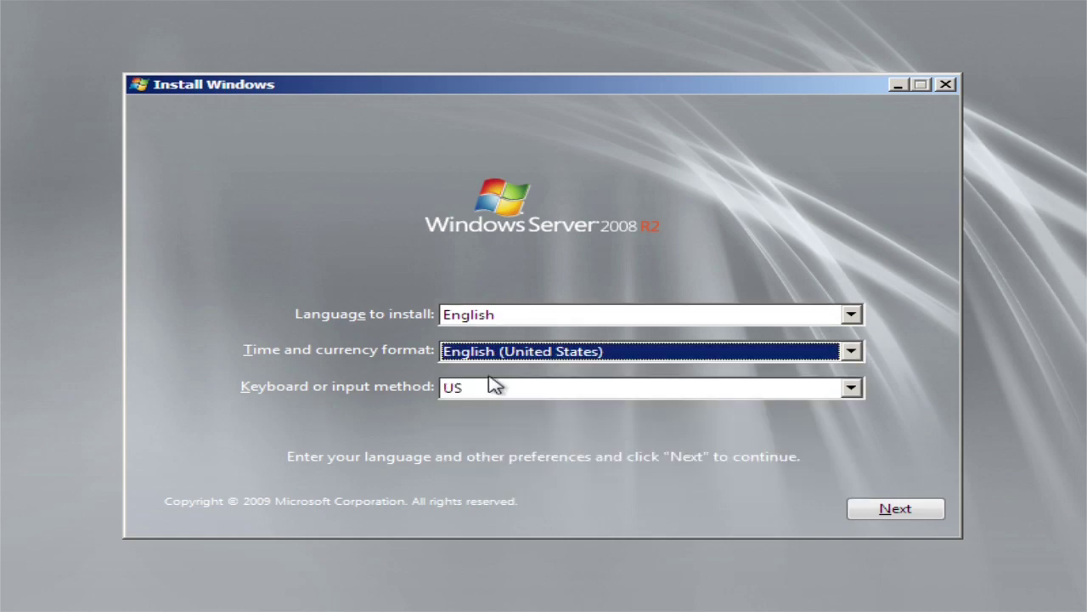
- Set the Windows setup's keyboard or input method to German and continue
left_click(509, 394)
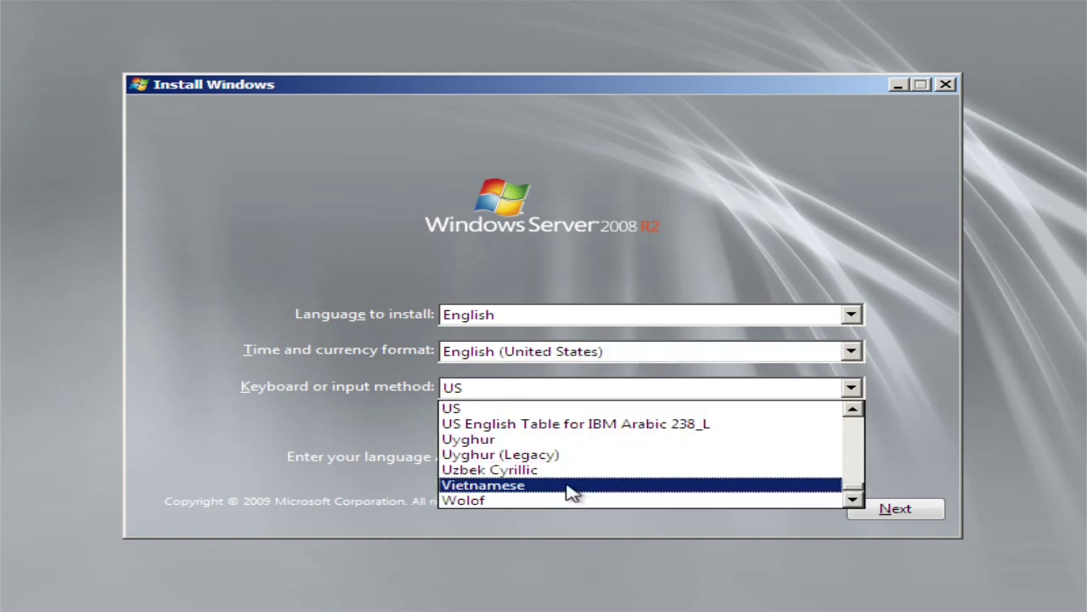
key("g")
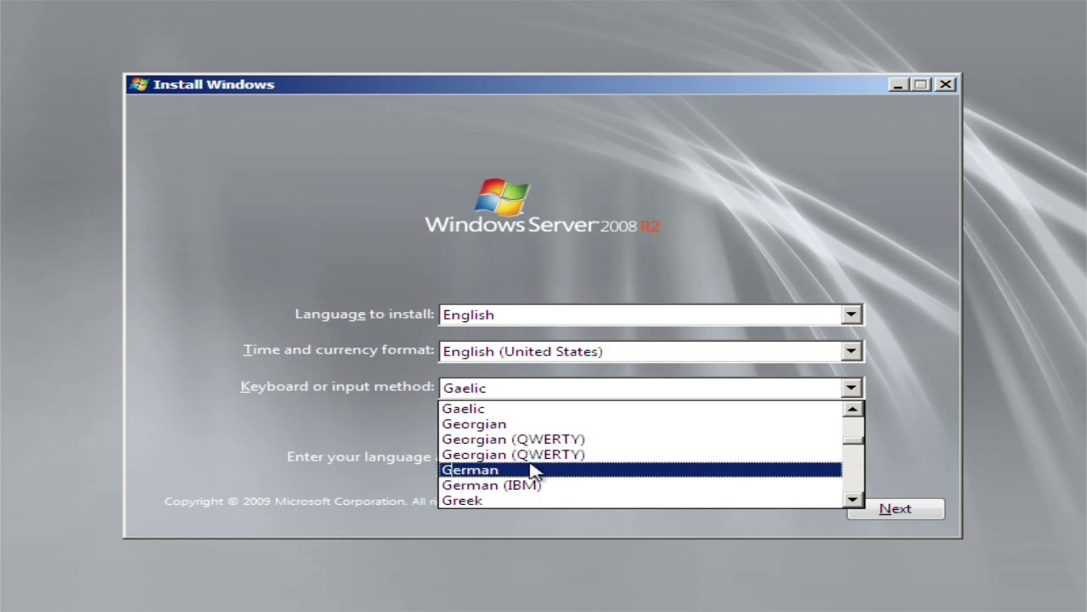
left_click(529, 468)
key("Return")
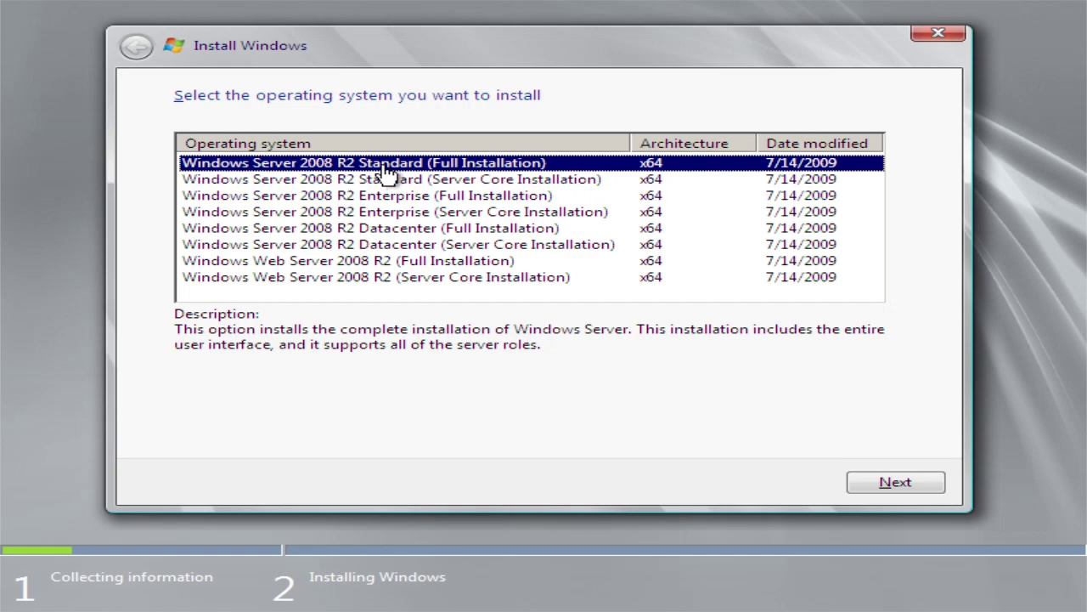
- Choose Windows Server 2008 R2 Standard (Full Installation) as the operating system to install and continue
left_click(588, 178)
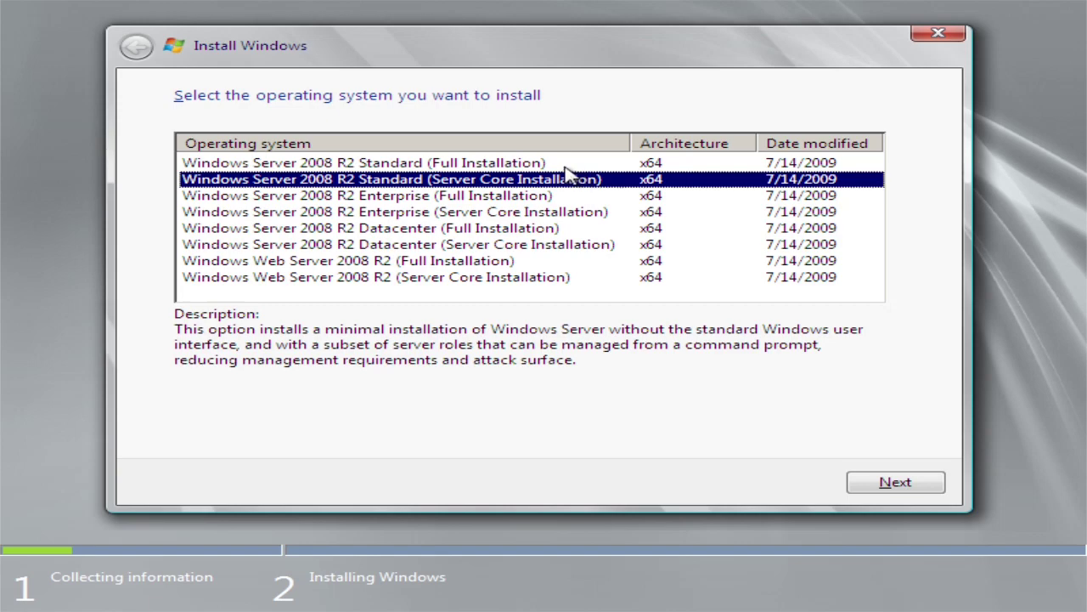
left_click(520, 165)
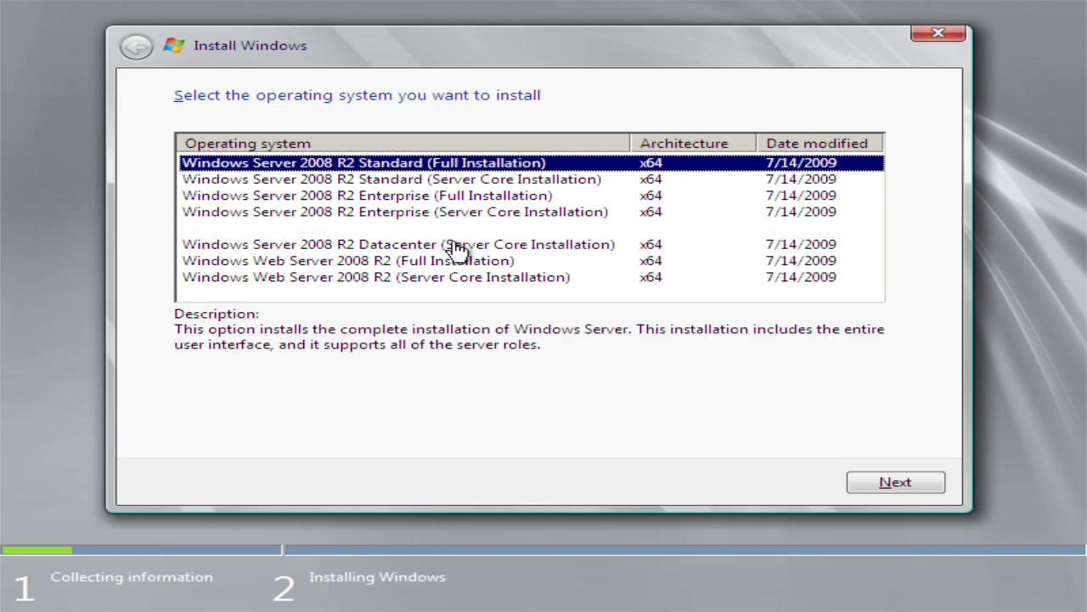
left_click(926, 486)
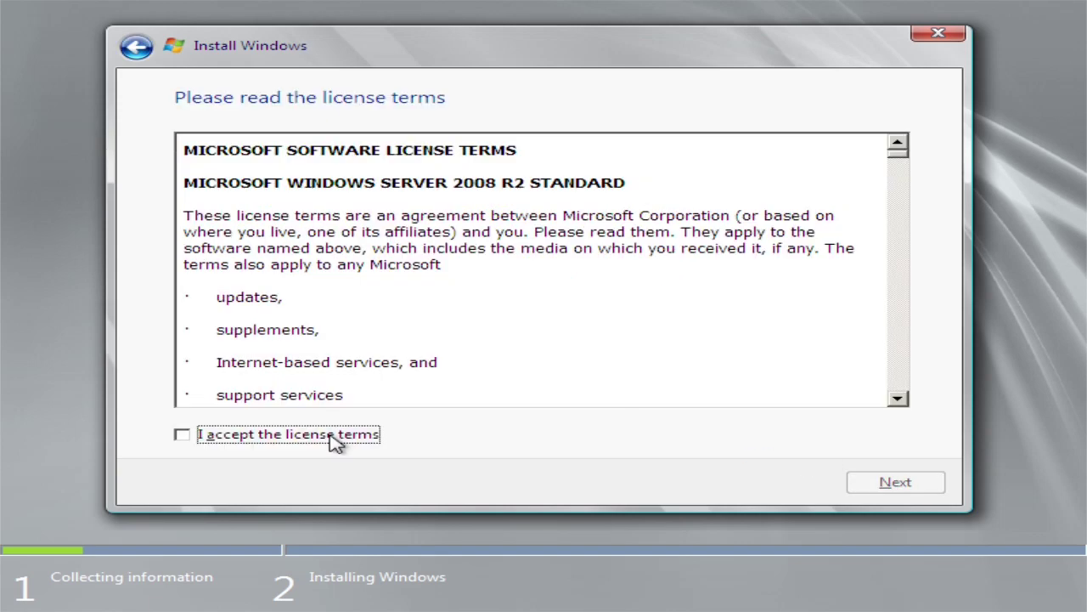
- Accept the Microsoft license terms and continue to the installation type
left_click(331, 439)
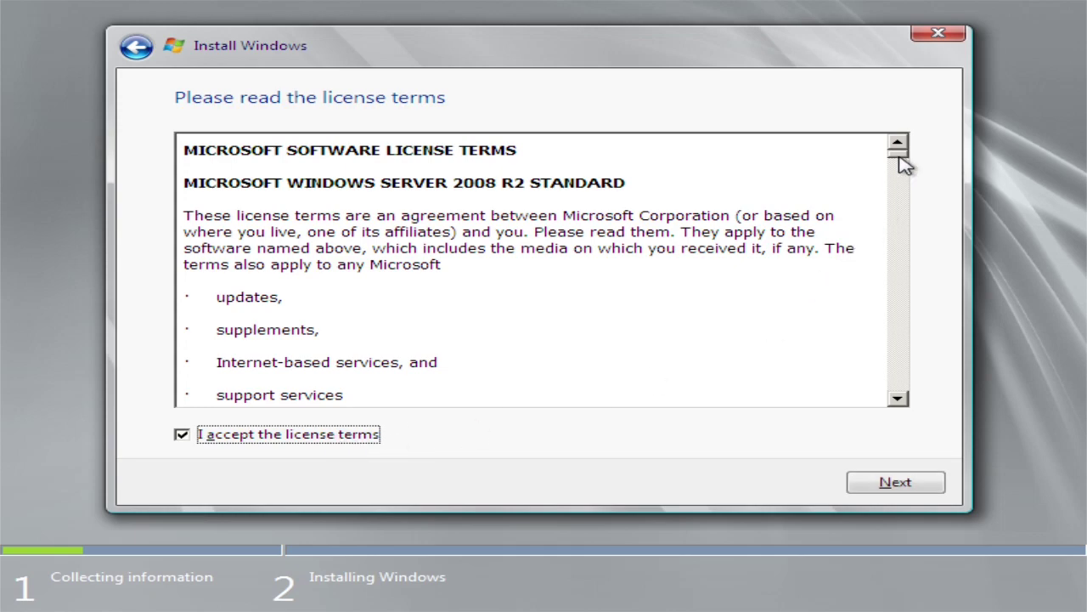
key("Tab")
key("Return")
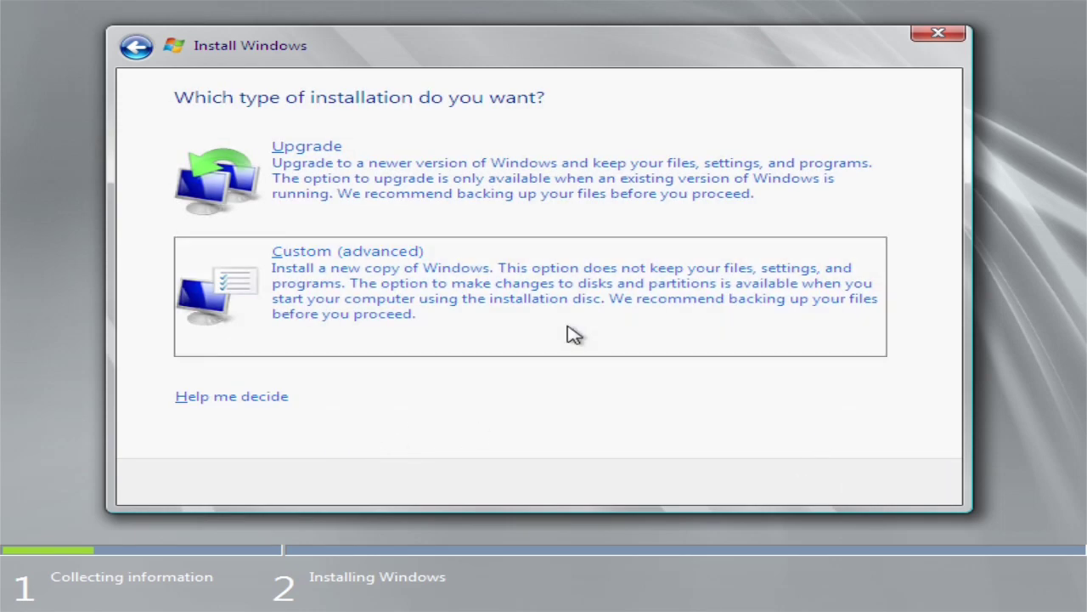
- Choose a Custom (advanced) installation and install Windows on the Disk 0 unallocated space
left_click(572, 332)
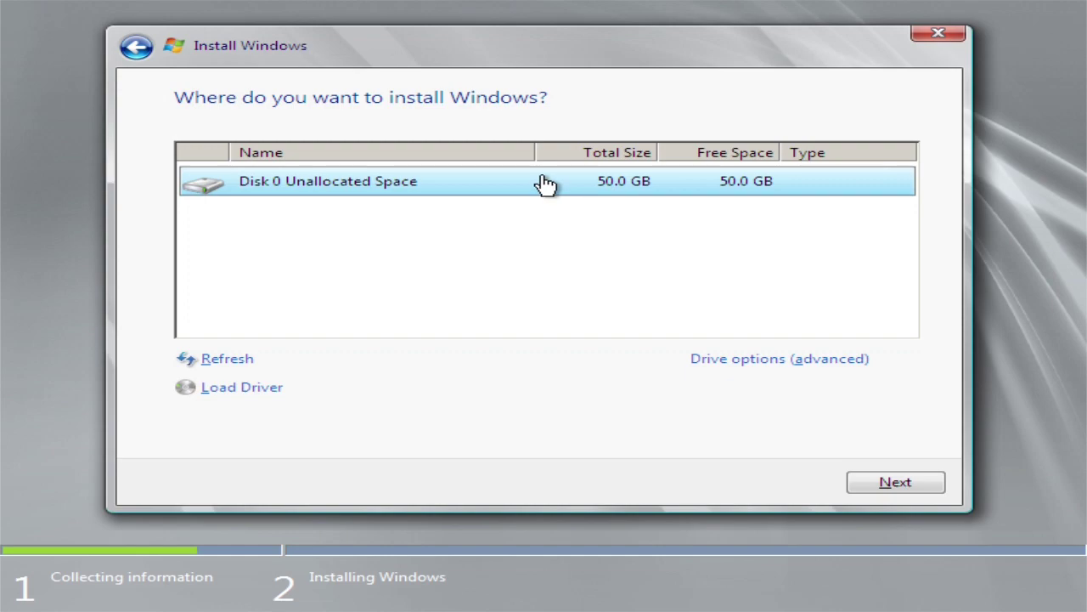
left_click(875, 486)
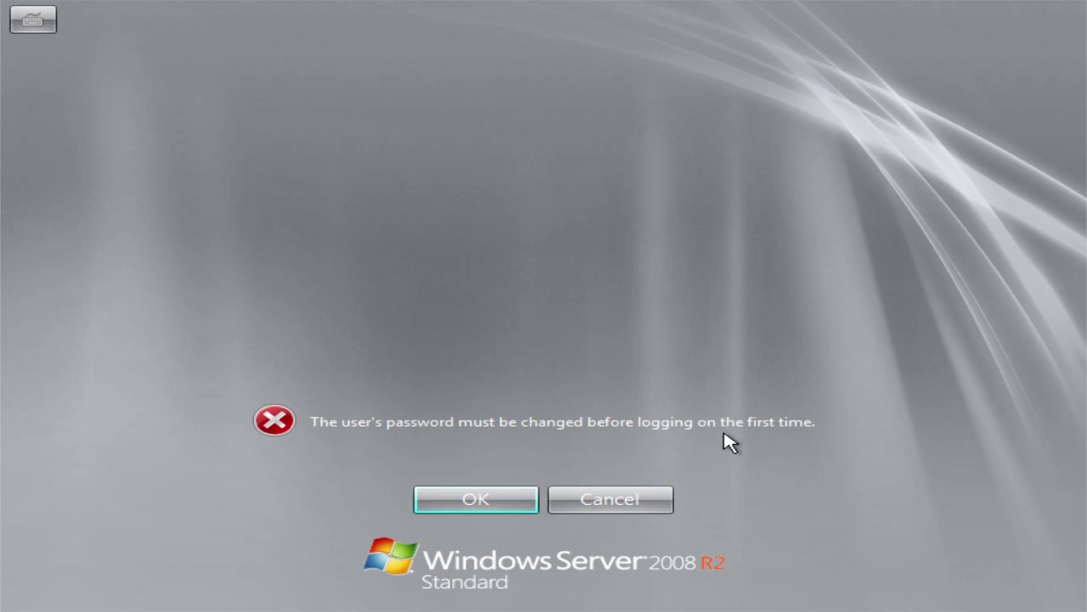
- Acknowledge the required first-logon password change and close the crashed Windows host process (Rundll32)
left_click(517, 498)
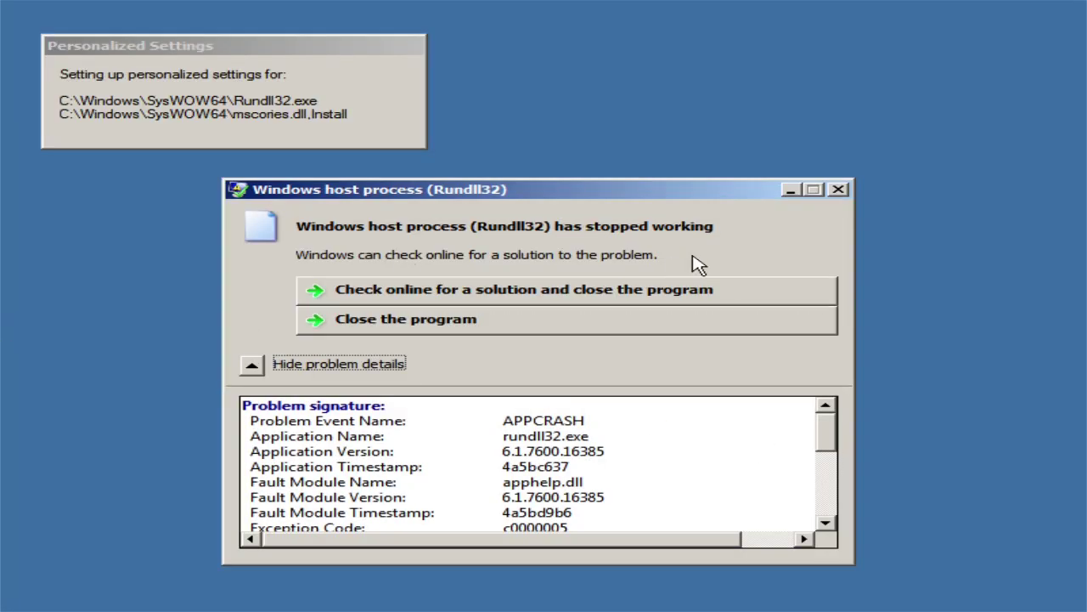
left_click(740, 320)
left_click(788, 384)
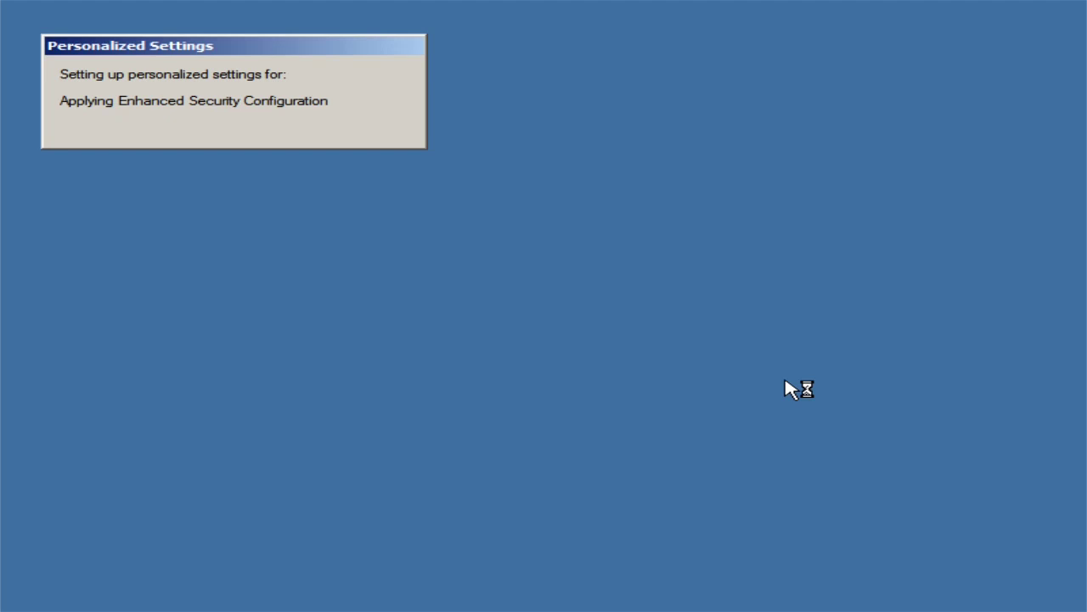